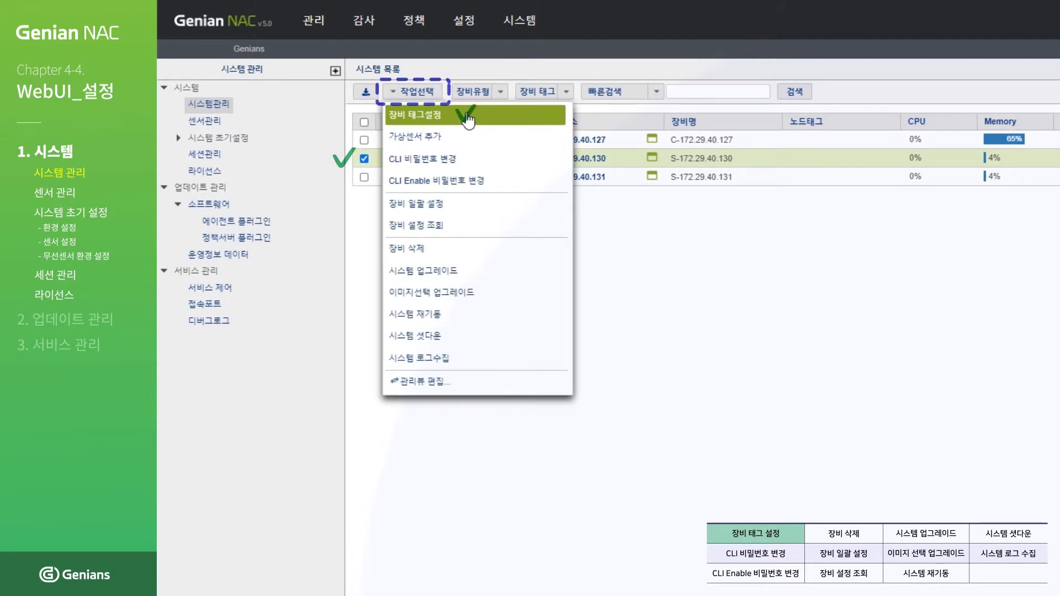
# Assign a device tag (장비 태그설정) to the selected 172.29.40.130 system
pyautogui.click(466, 116)
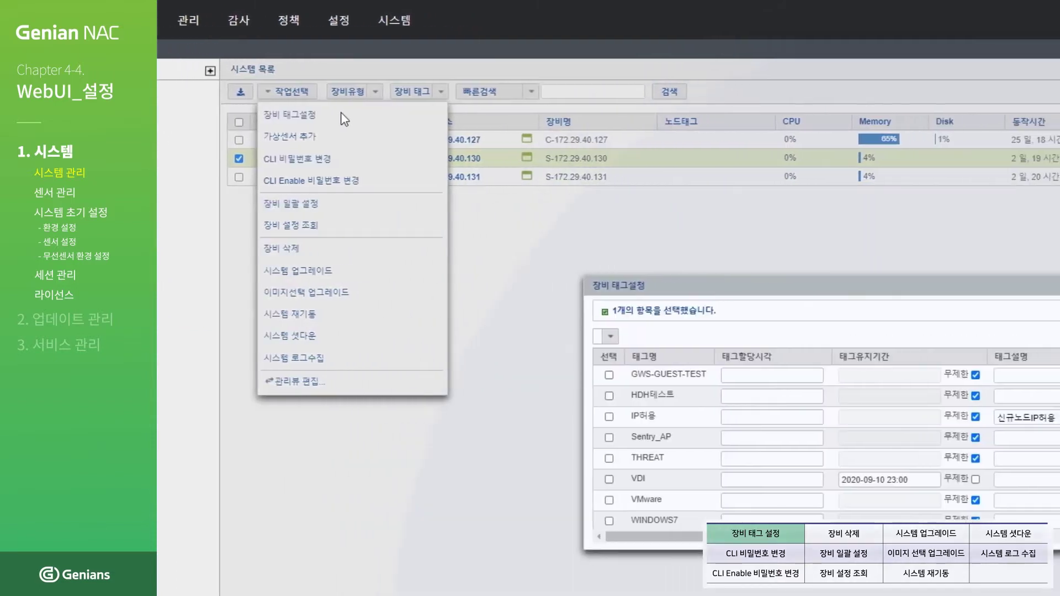
pyautogui.moveTo(998, 349); pyautogui.dragTo(1000, 422)
pyautogui.click(525, 385)
pyautogui.moveTo(1000, 418); pyautogui.dragTo(1001, 464)
pyautogui.click(734, 514)
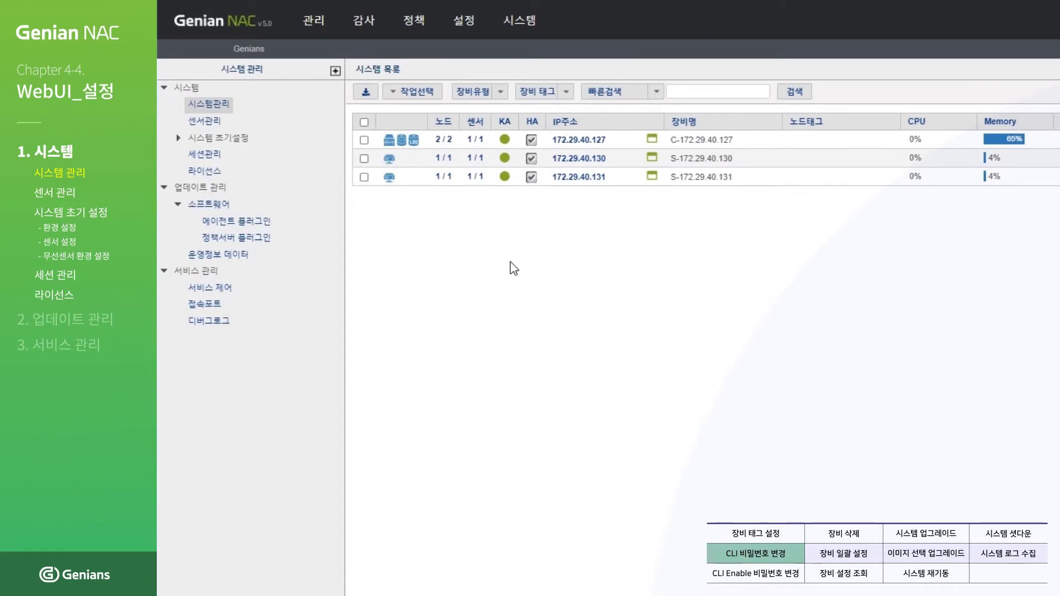
# Change the CLI password of the 172.29.40.130 system, entering the new password and its confirmation
pyautogui.click(364, 159)
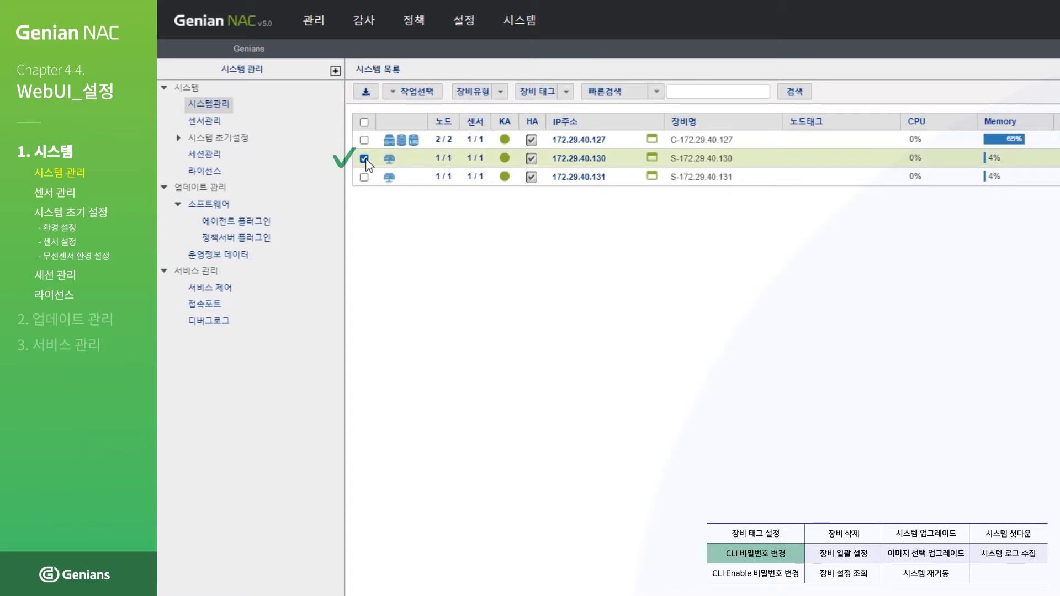
pyautogui.click(422, 99)
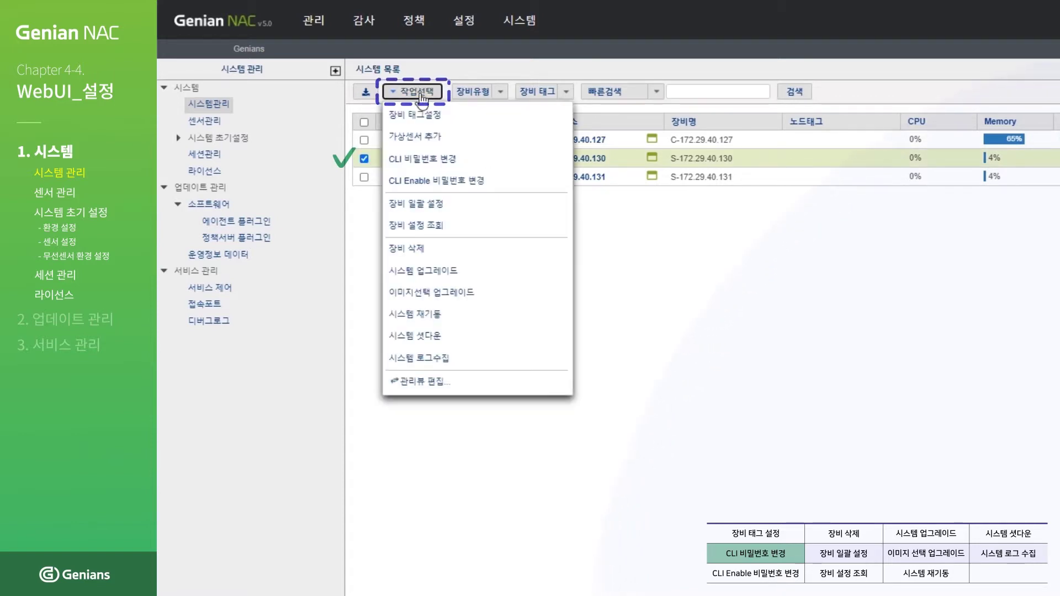
pyautogui.click(481, 162)
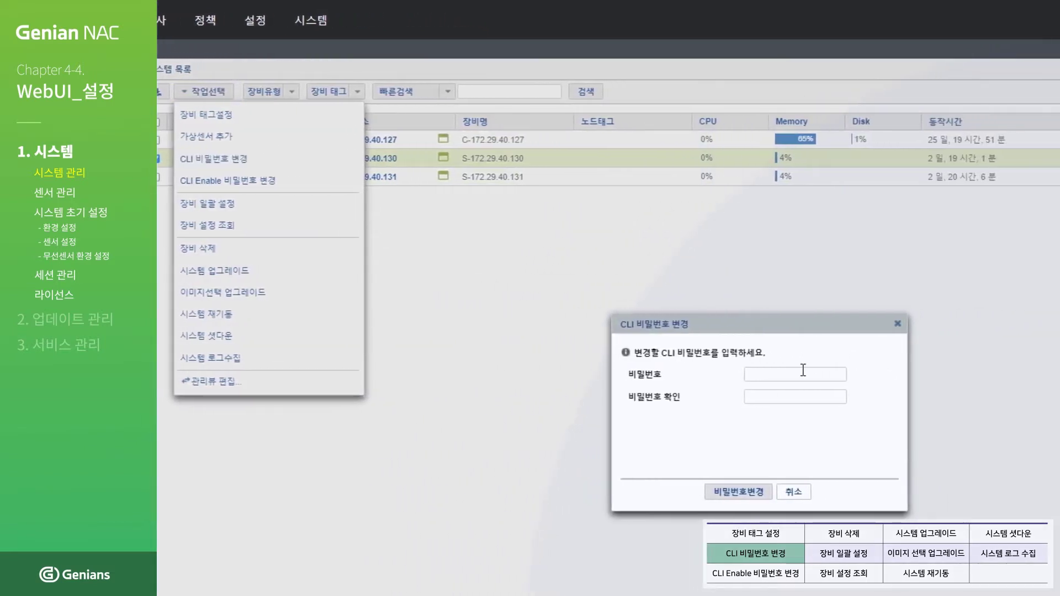
pyautogui.click(803, 370)
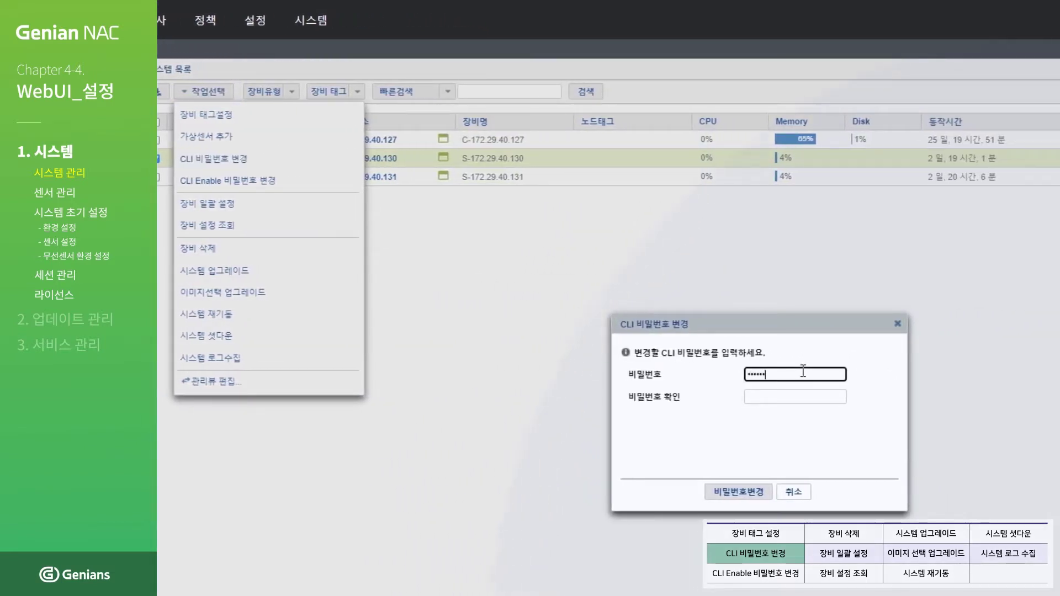
pyautogui.press('Tab')
pyautogui.write('••••••••••')
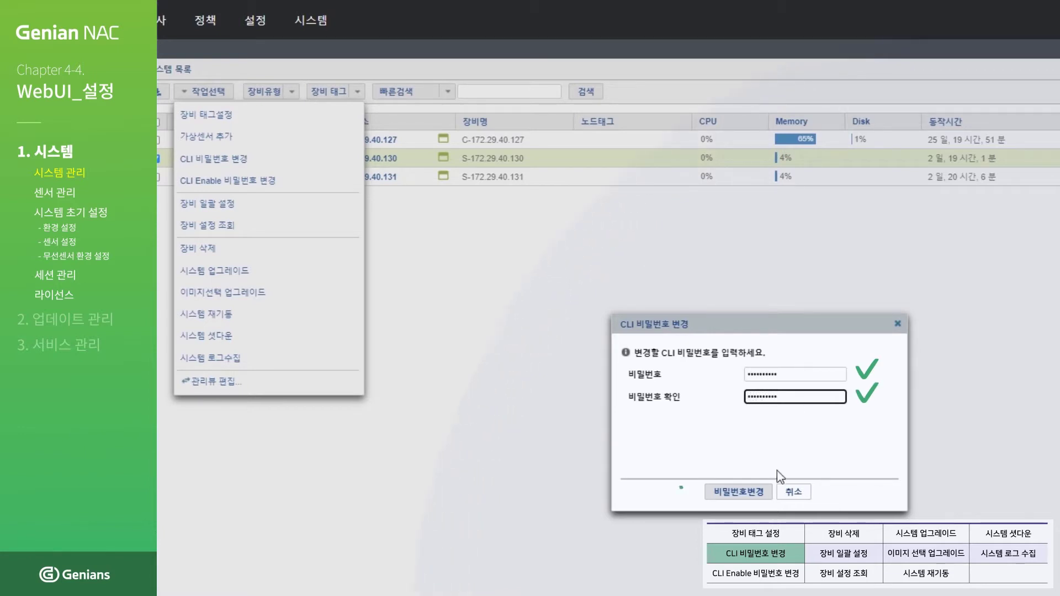
pyautogui.click(765, 493)
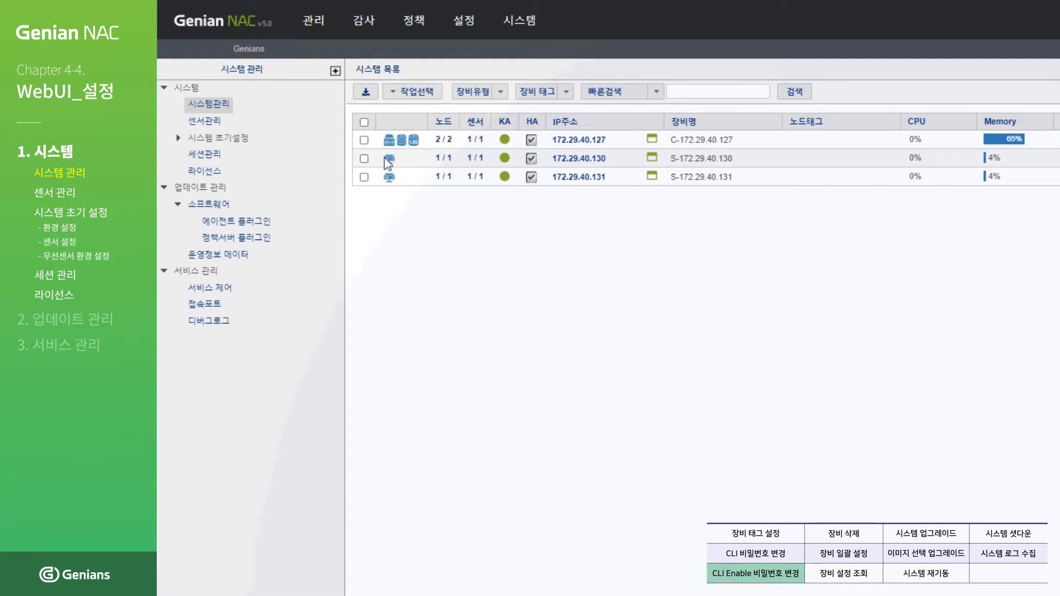
# Change the CLI Enable password of the 172.29.40.130 system, entering the new password and its confirmation
pyautogui.click(364, 159)
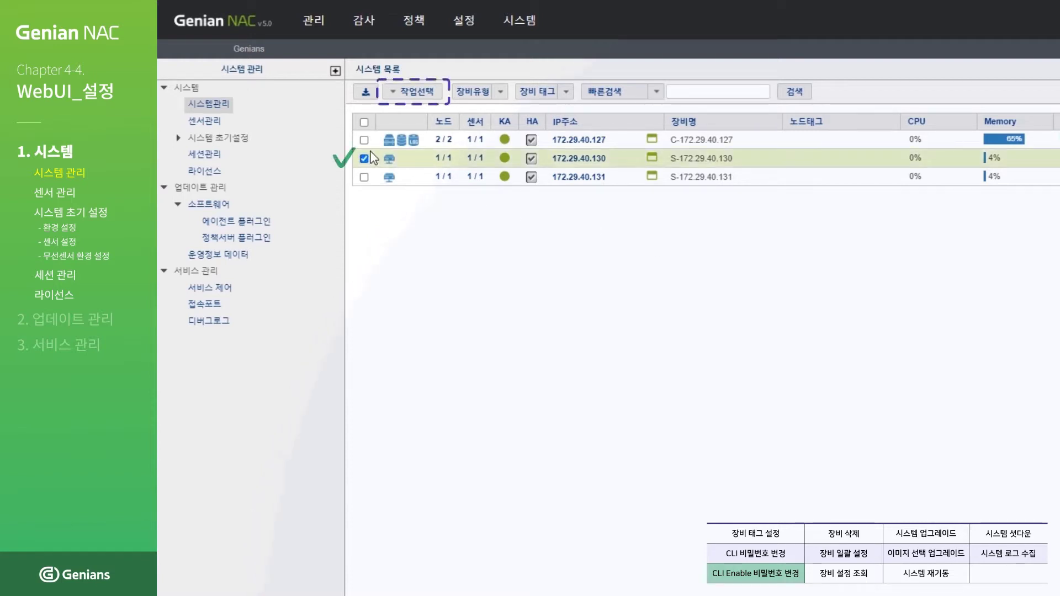
pyautogui.click(424, 100)
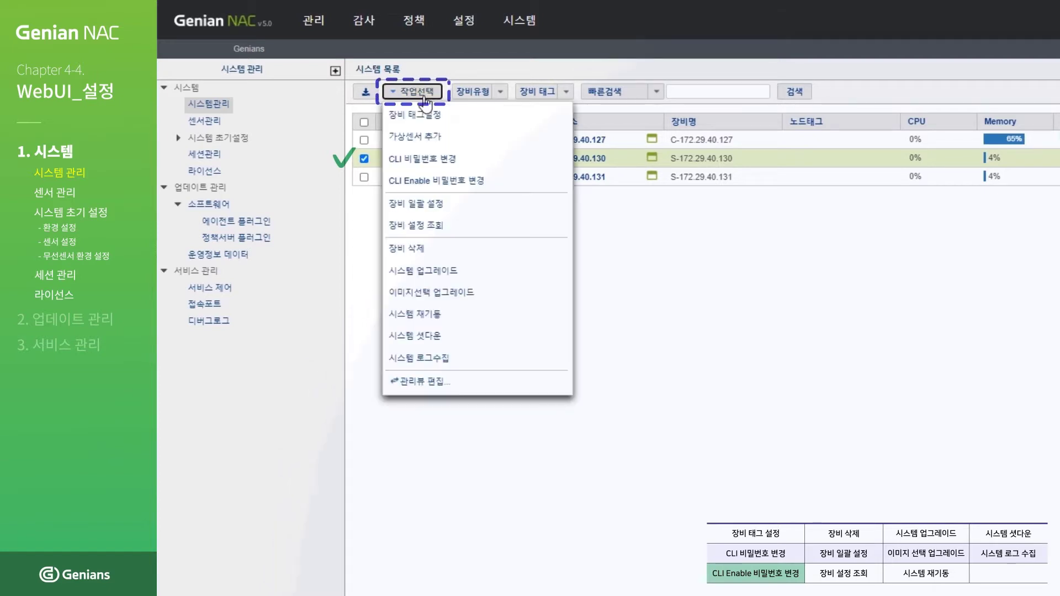
pyautogui.click(521, 182)
pyautogui.click(769, 373)
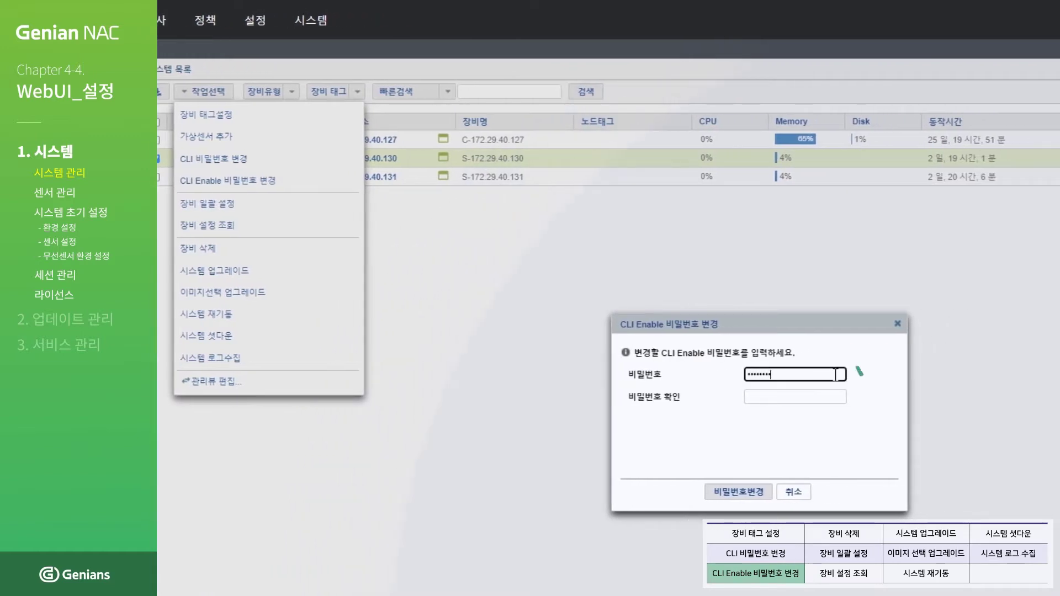
pyautogui.press('Tab')
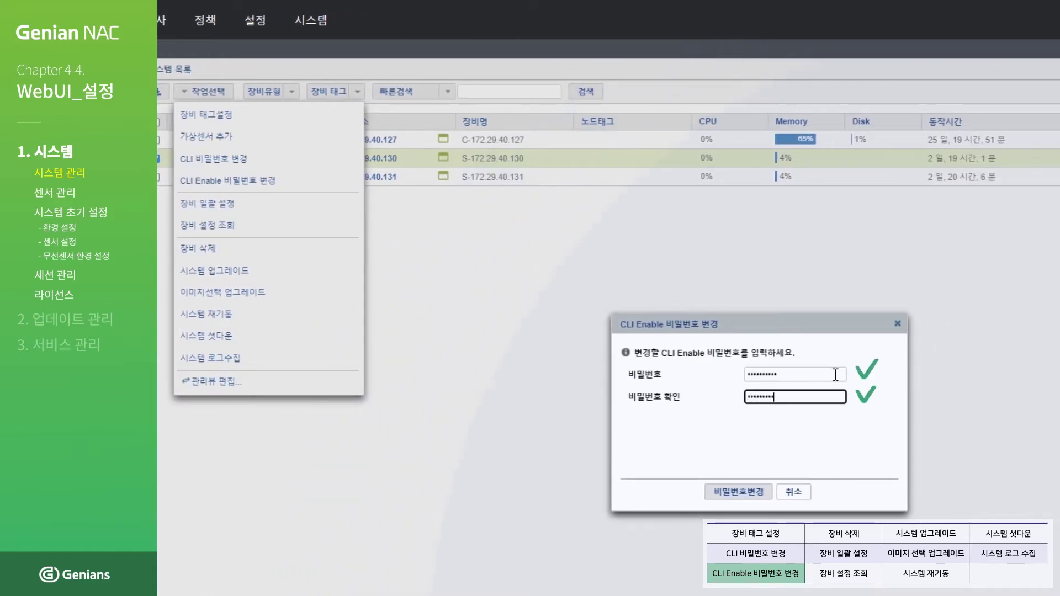
pyautogui.click(761, 492)
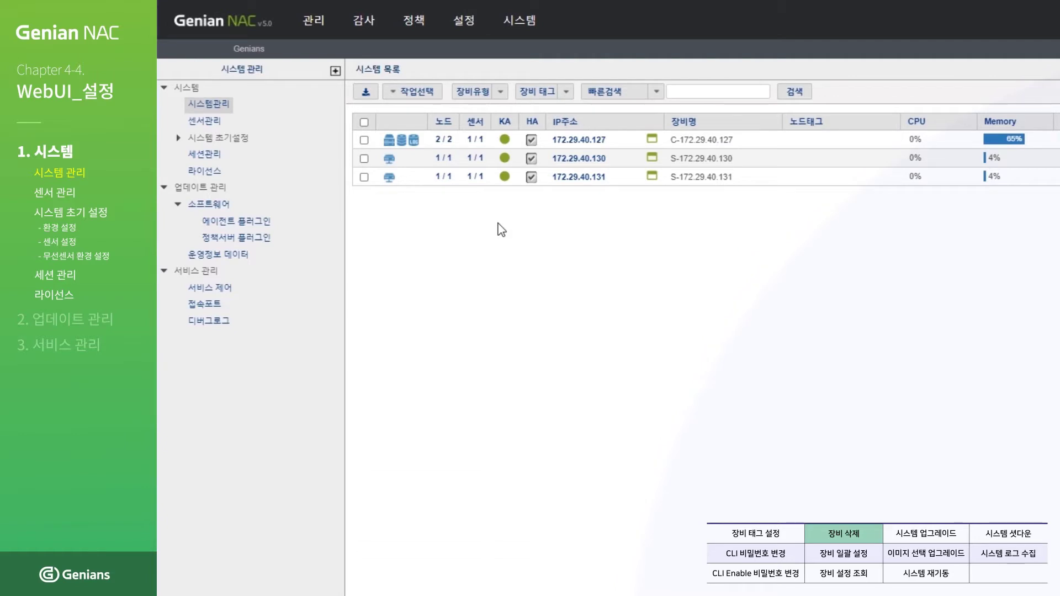
# Delete the 172.29.40.130 device together with its subordinate sensors and managed nodes
pyautogui.click(364, 160)
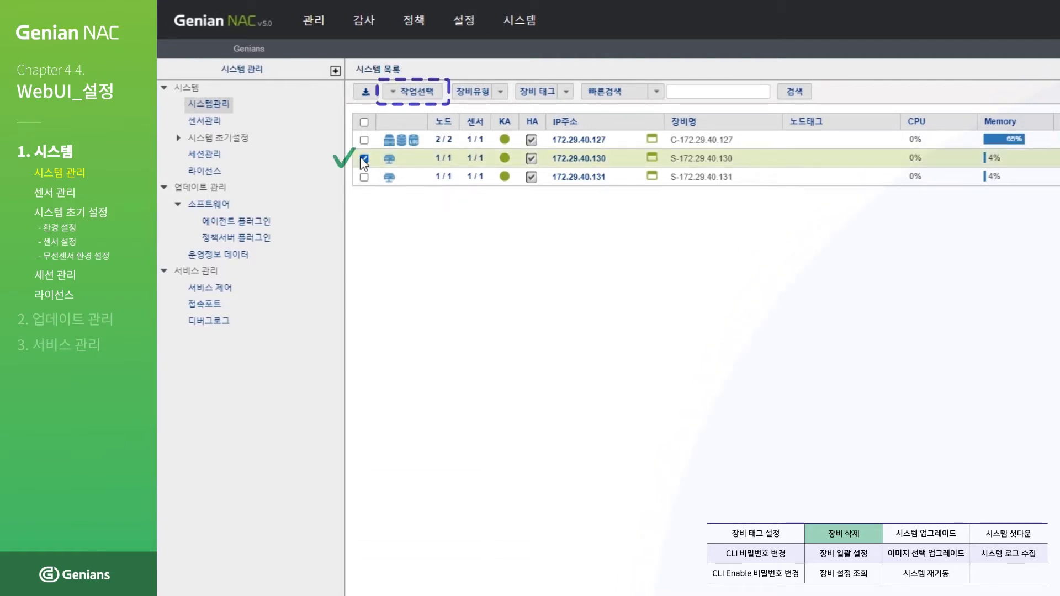
pyautogui.click(439, 92)
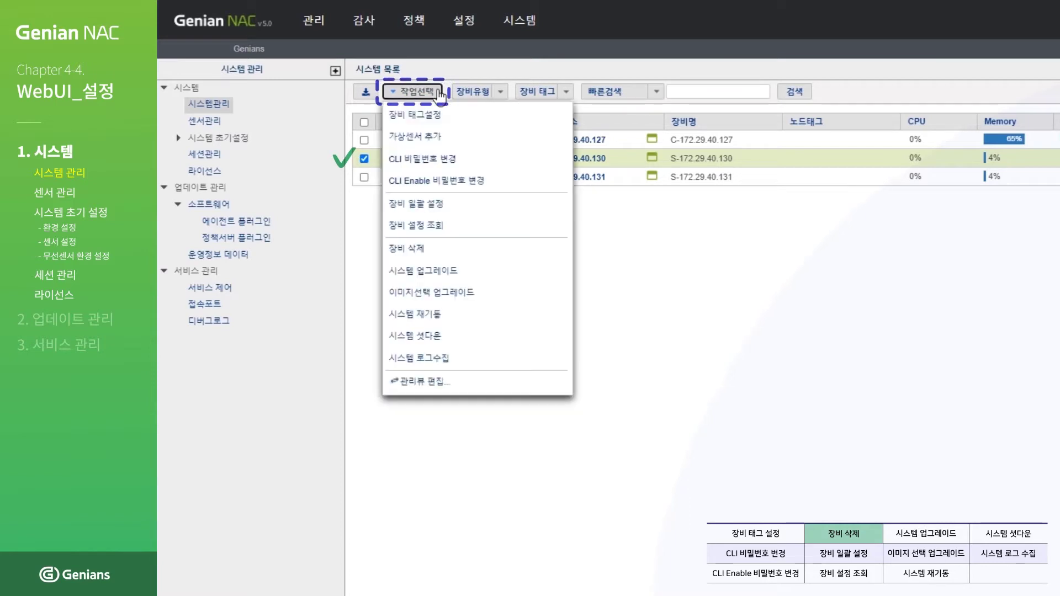
pyautogui.click(512, 250)
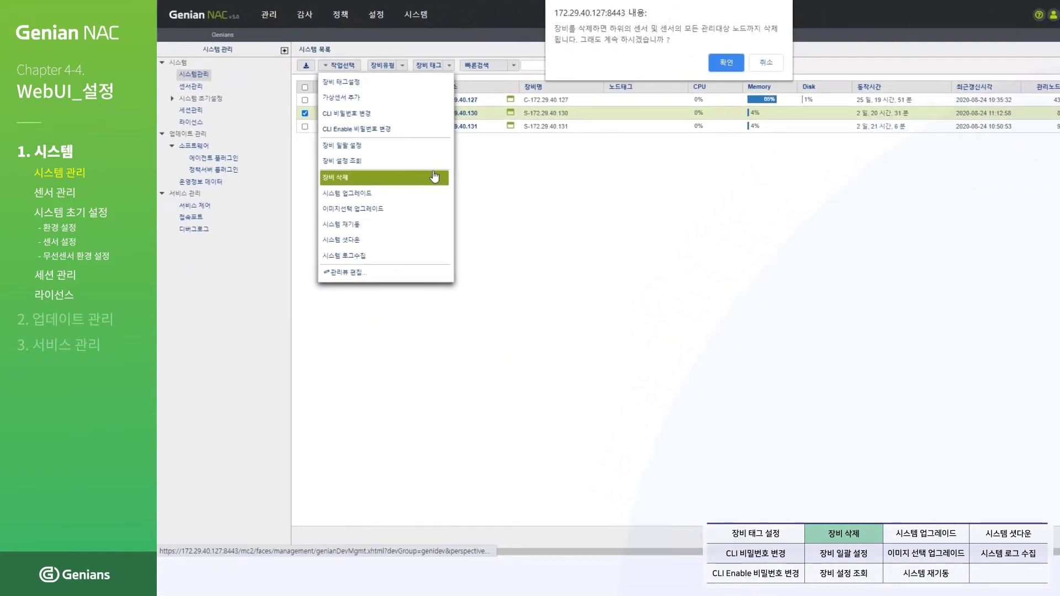
pyautogui.click(727, 62)
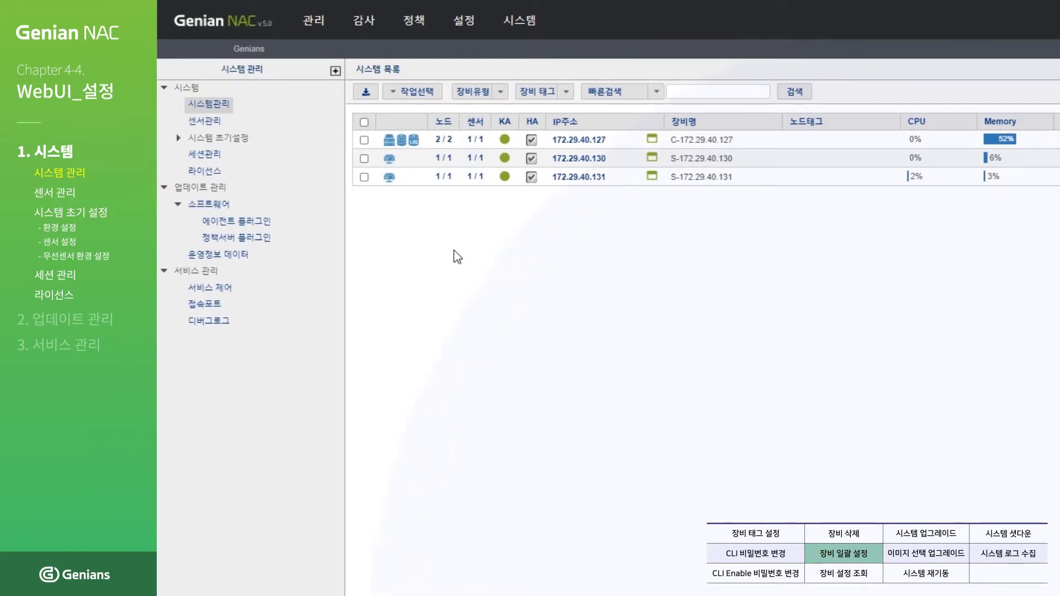
# Batch-configure (장비 일괄 설정) systems 172.29.40.130 and 172.29.40.131 with the operating system update proxy service set to On
pyautogui.click(364, 158)
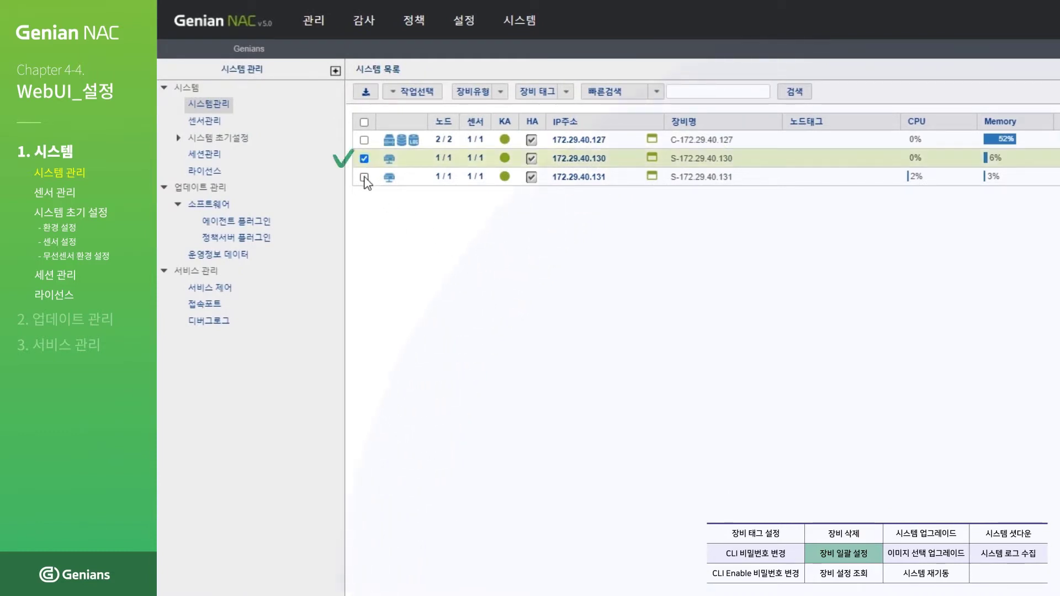
pyautogui.click(364, 177)
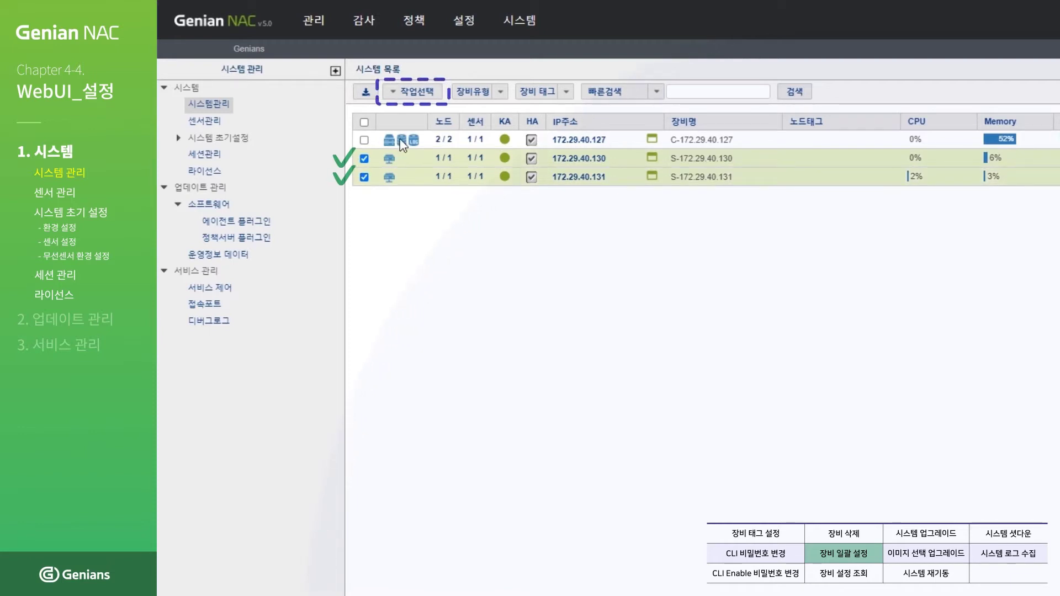
pyautogui.click(433, 93)
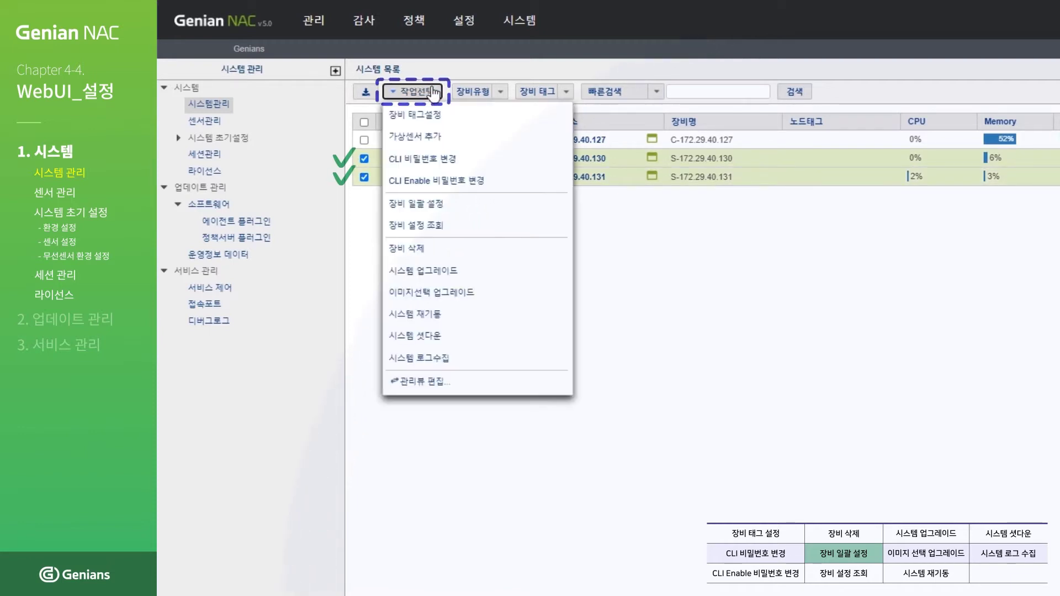
pyautogui.click(497, 203)
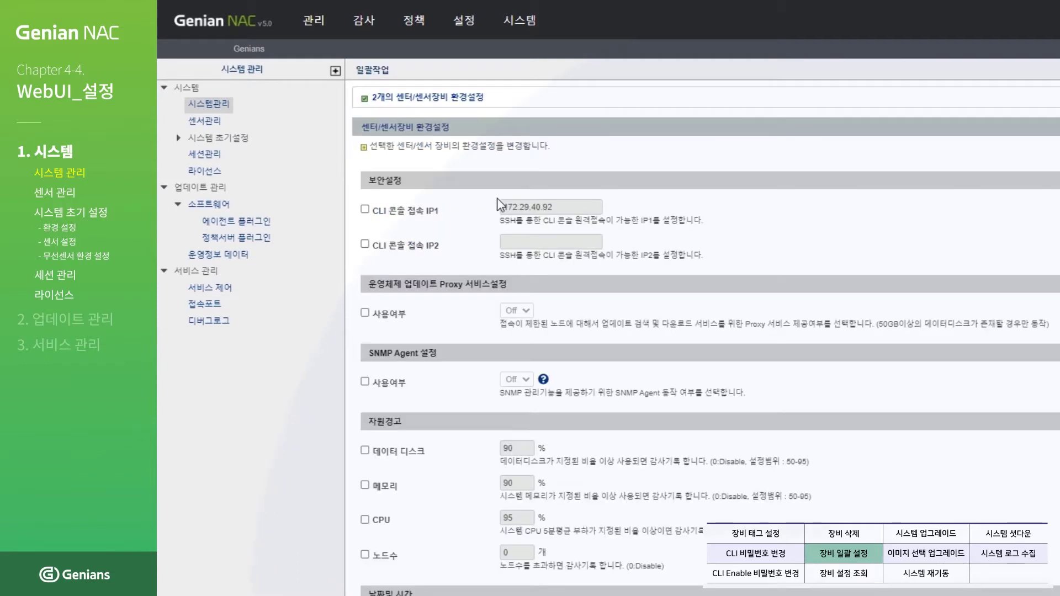
pyautogui.click(365, 313)
pyautogui.click(516, 310)
pyautogui.click(516, 323)
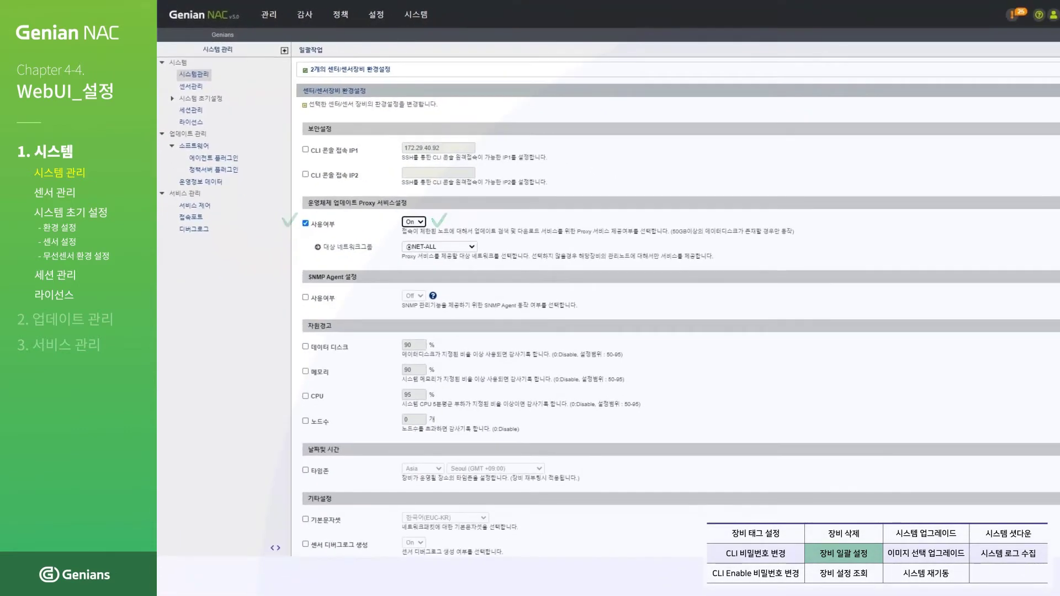
pyautogui.scroll(-3, 517, 320)
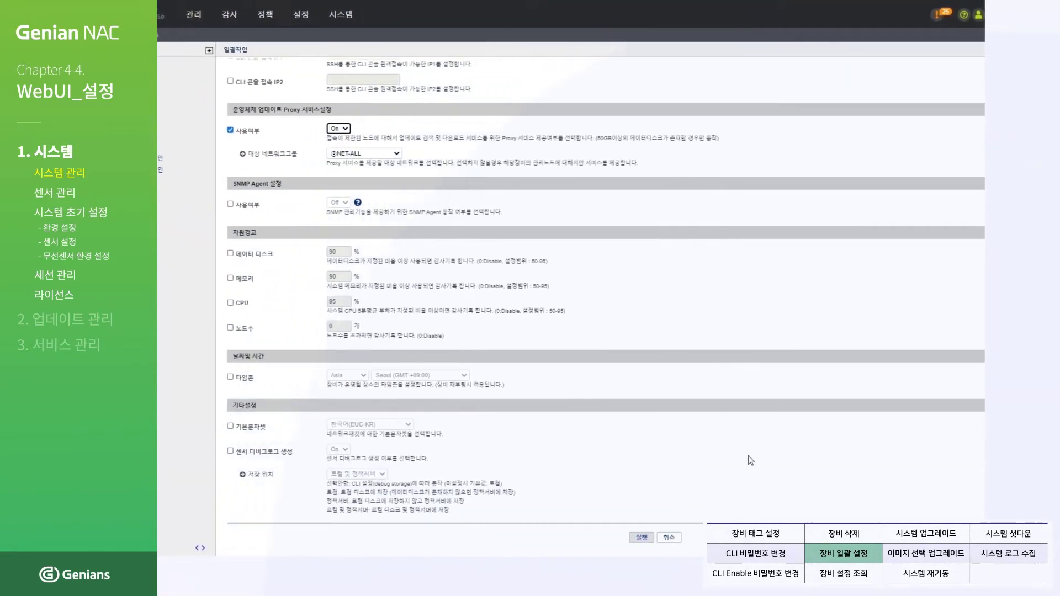
pyautogui.click(529, 537)
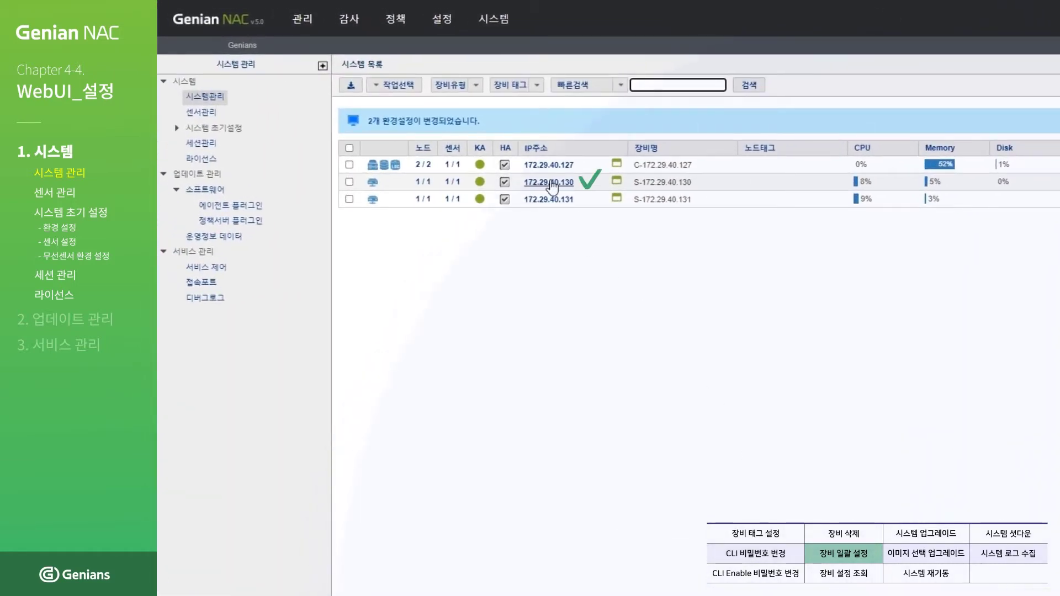
# Check the environment settings (환경설정) of the 172.29.40.130 system
pyautogui.click(551, 183)
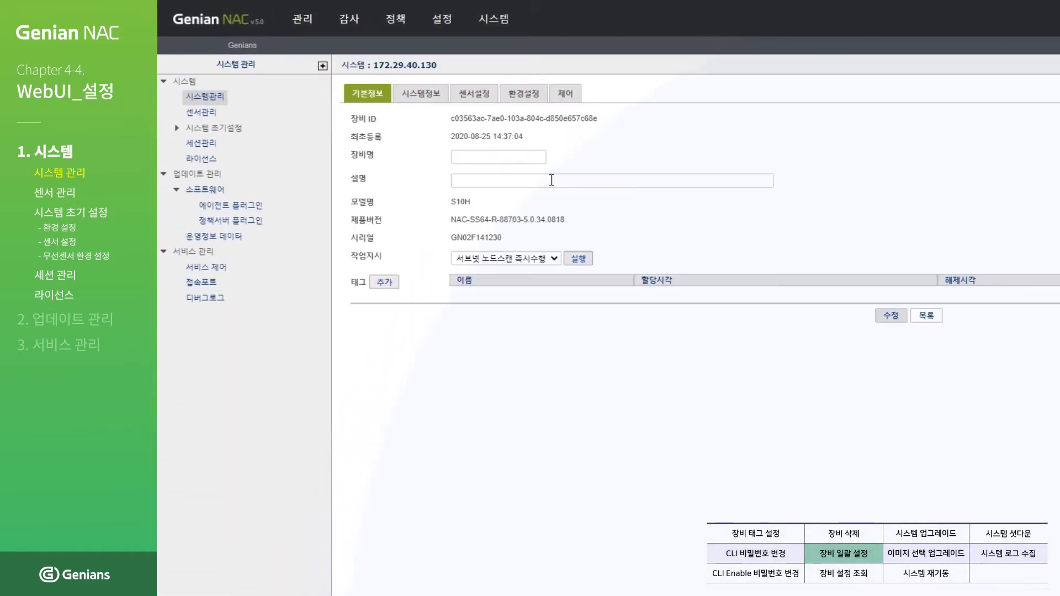
pyautogui.click(529, 100)
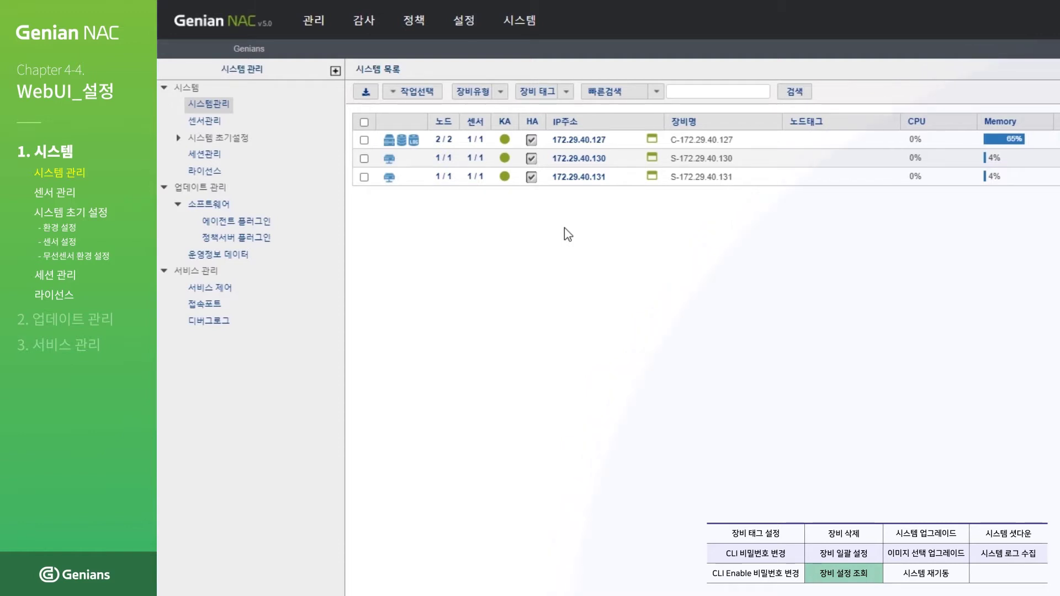
# View the device configuration (장비 설정 조회) of the 172.29.40.130 system
pyautogui.click(364, 158)
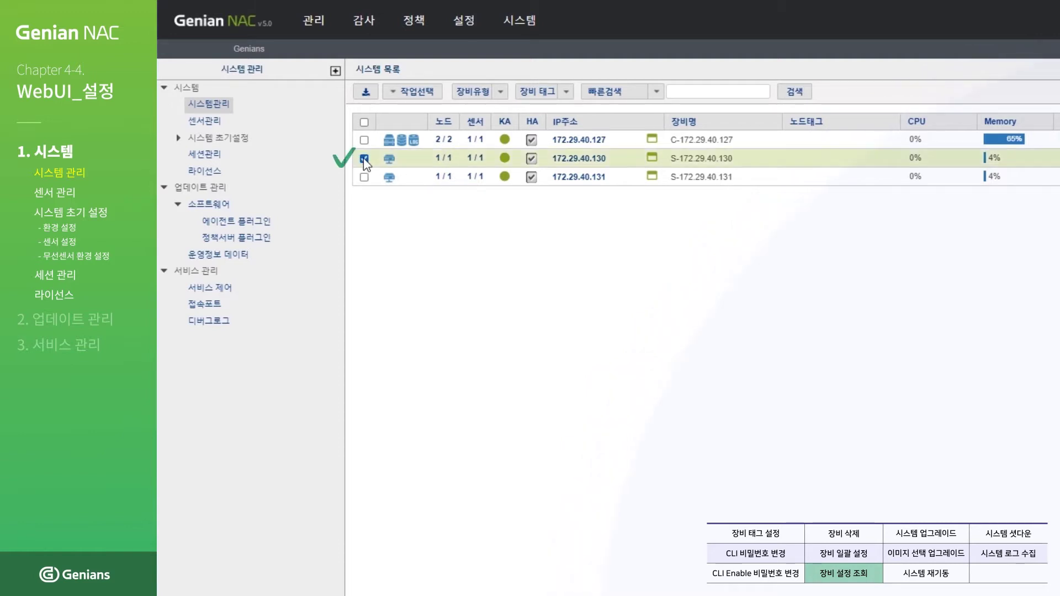
pyautogui.click(427, 98)
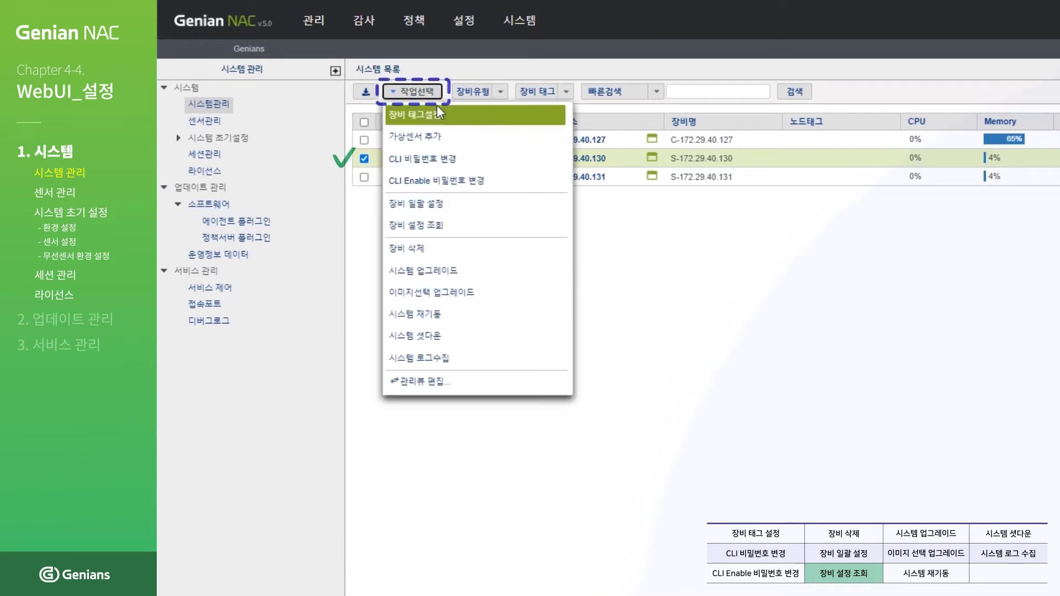
pyautogui.click(489, 230)
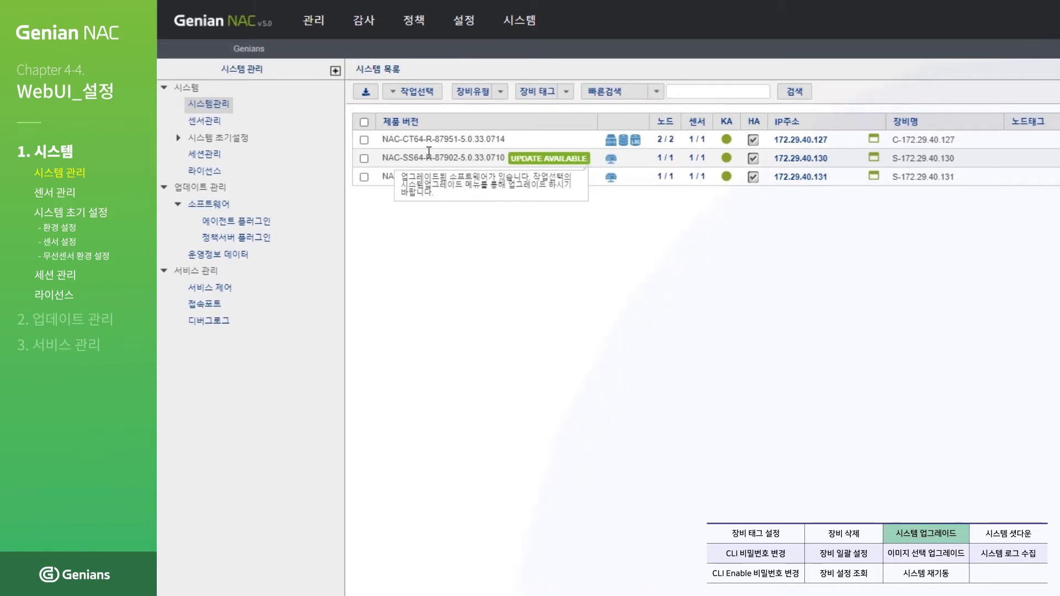
# Run the system upgrade (시스템 업그레이드) on the 172.29.40.130 sensor and refresh the system list
pyautogui.click(364, 159)
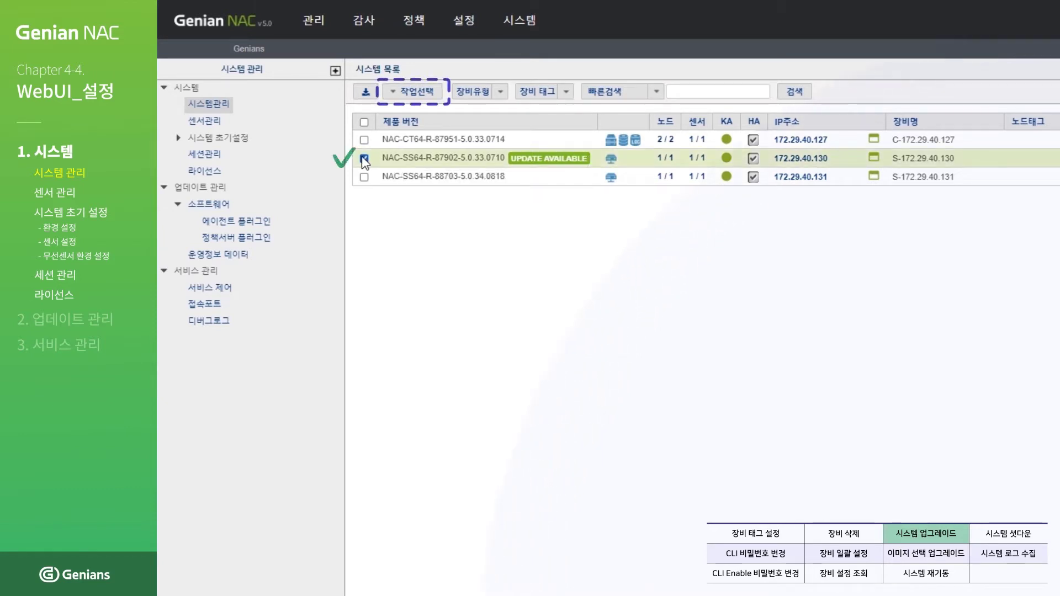
pyautogui.click(435, 95)
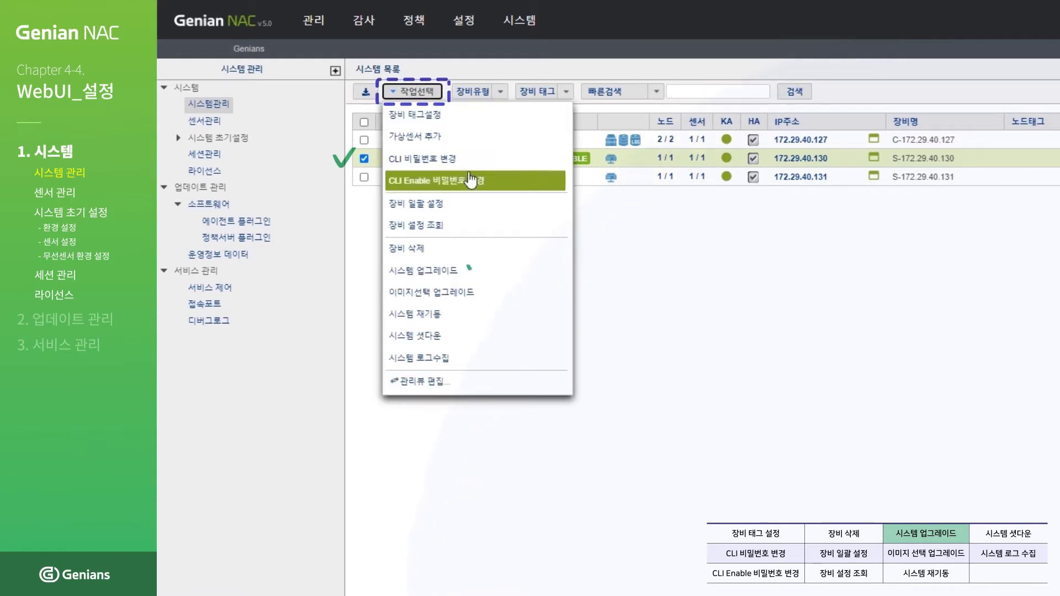
pyautogui.click(493, 274)
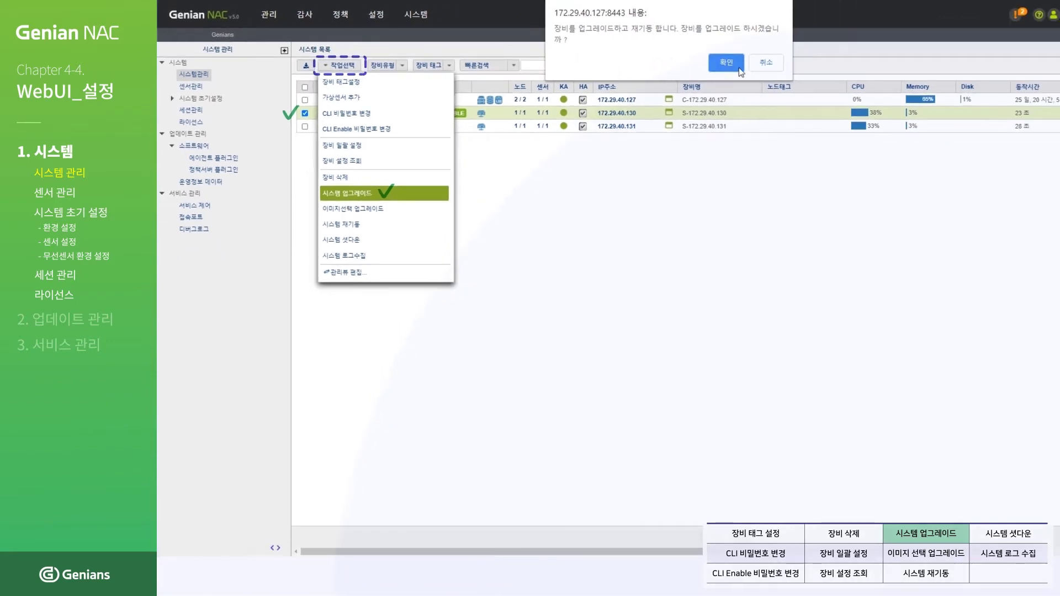
pyautogui.click(726, 62)
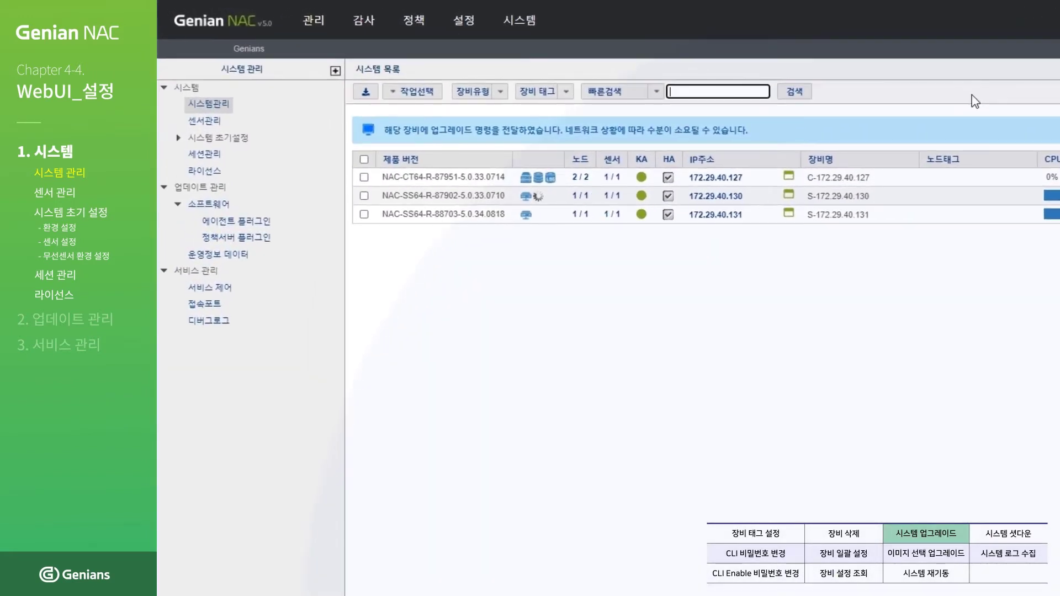
pyautogui.moveTo(539, 202)
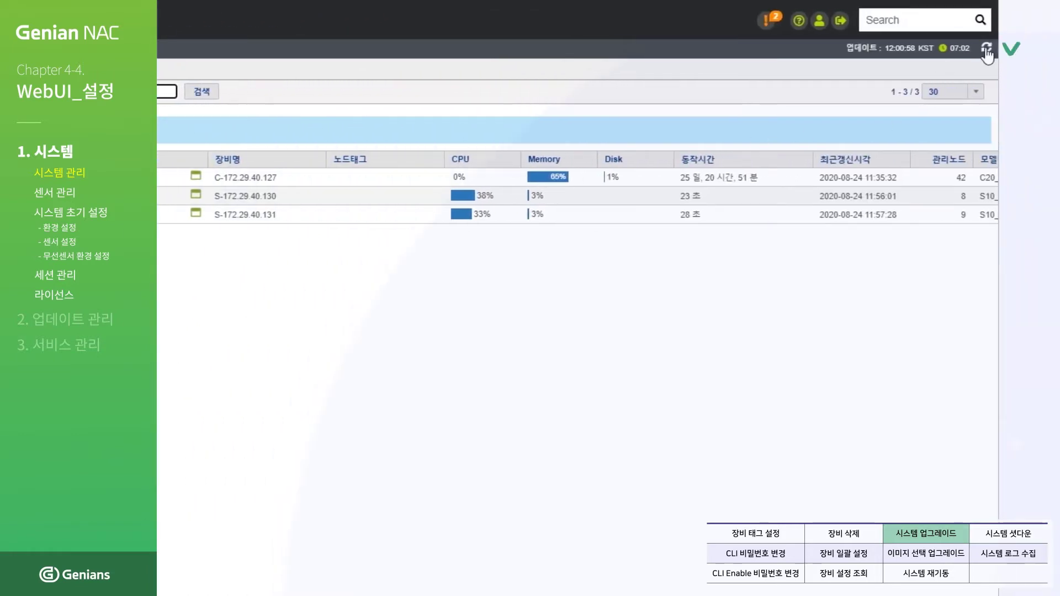
pyautogui.click(986, 50)
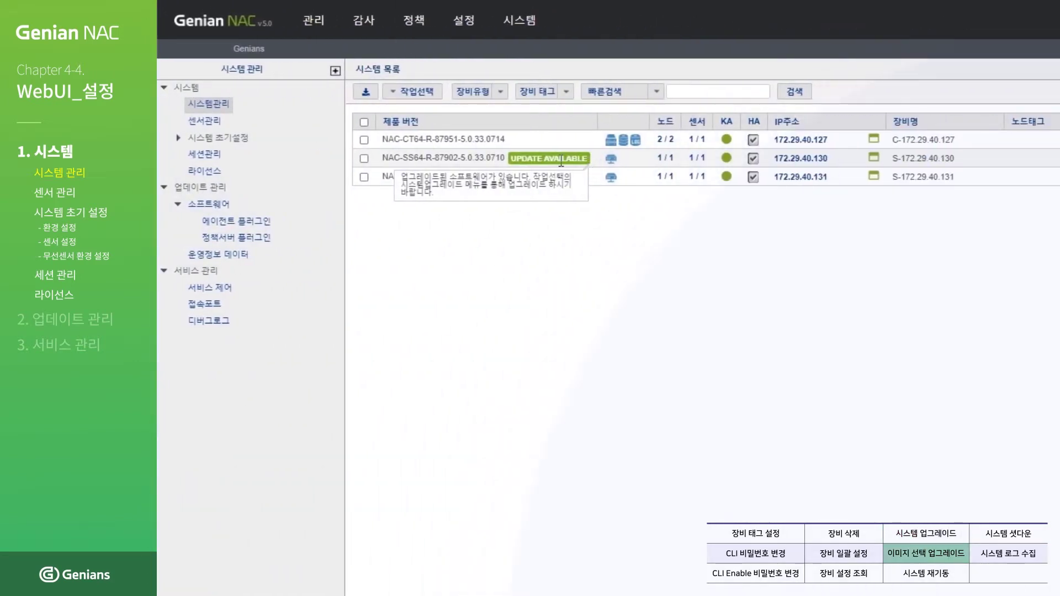
# Upgrade the 172.29.40.130 sensor through 이미지선택 업그레이드 with image NAC-SS64-C-88763-5.0.36.0821, close the dialog and refresh the system list
pyautogui.click(365, 160)
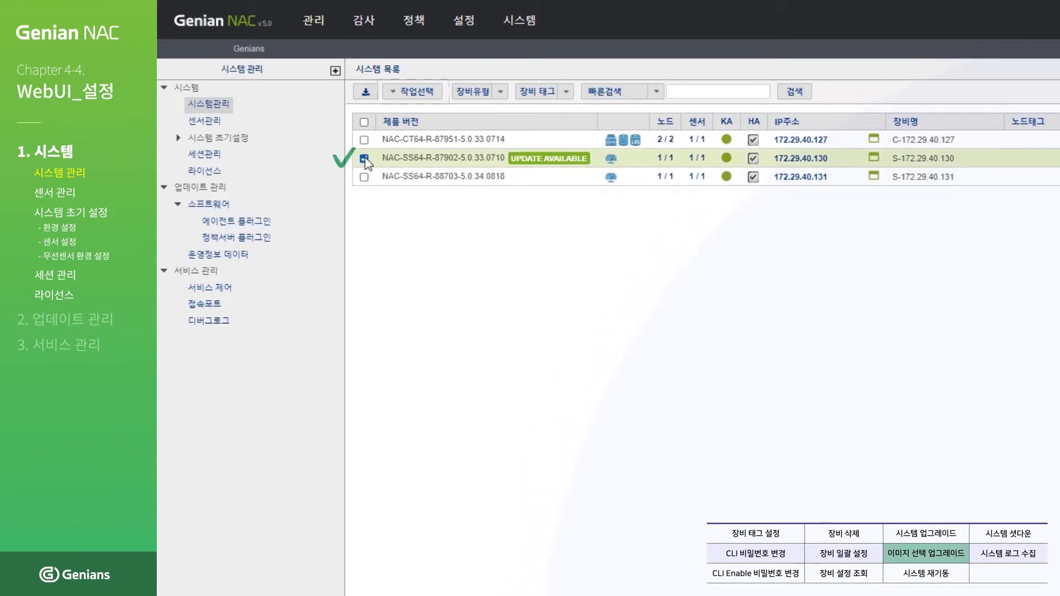
pyautogui.click(431, 95)
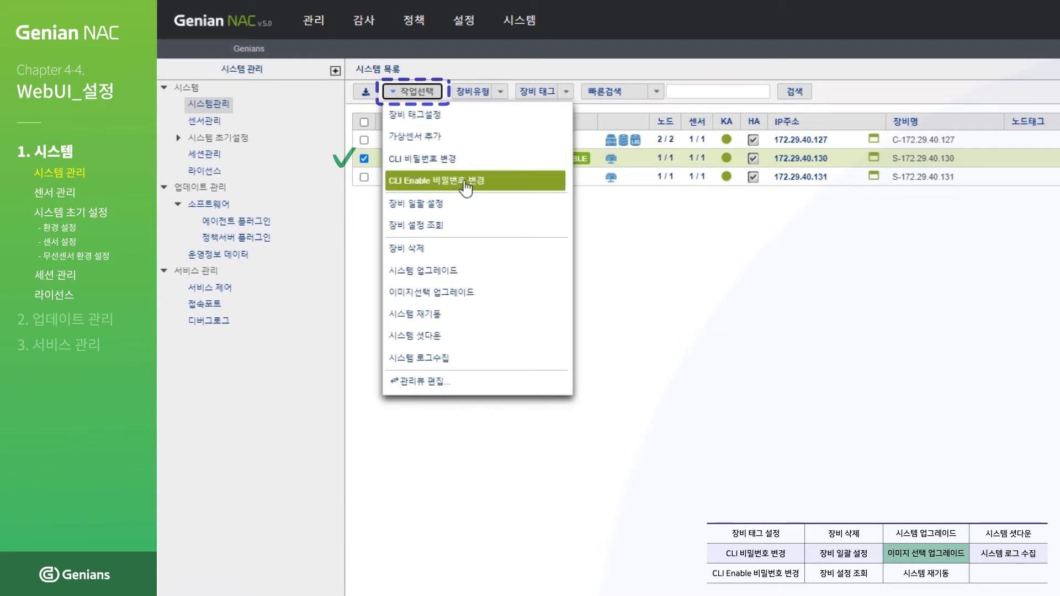
pyautogui.click(520, 296)
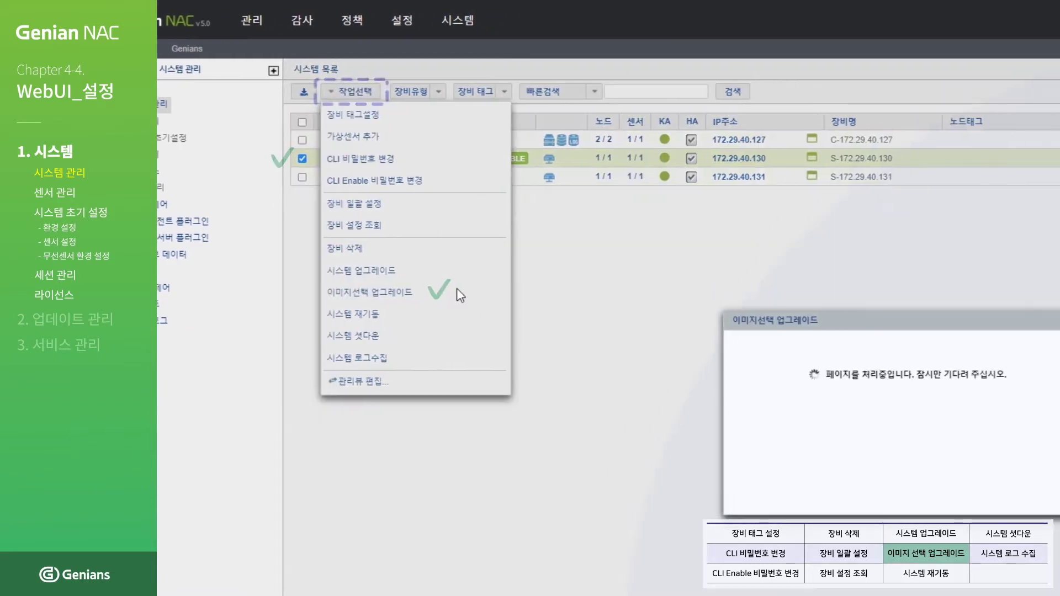
pyautogui.click(910, 397)
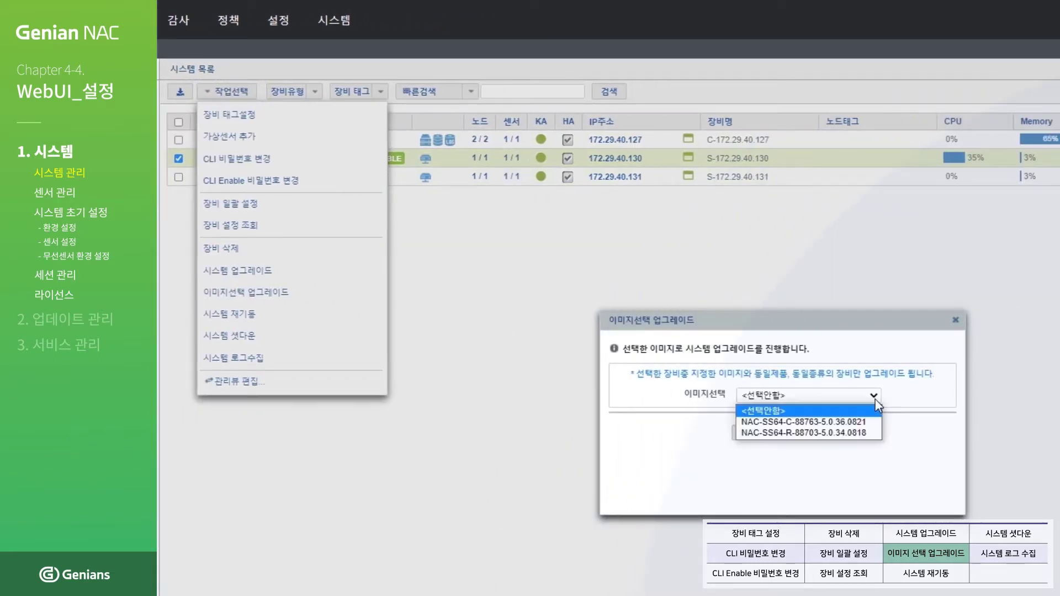
pyautogui.click(869, 421)
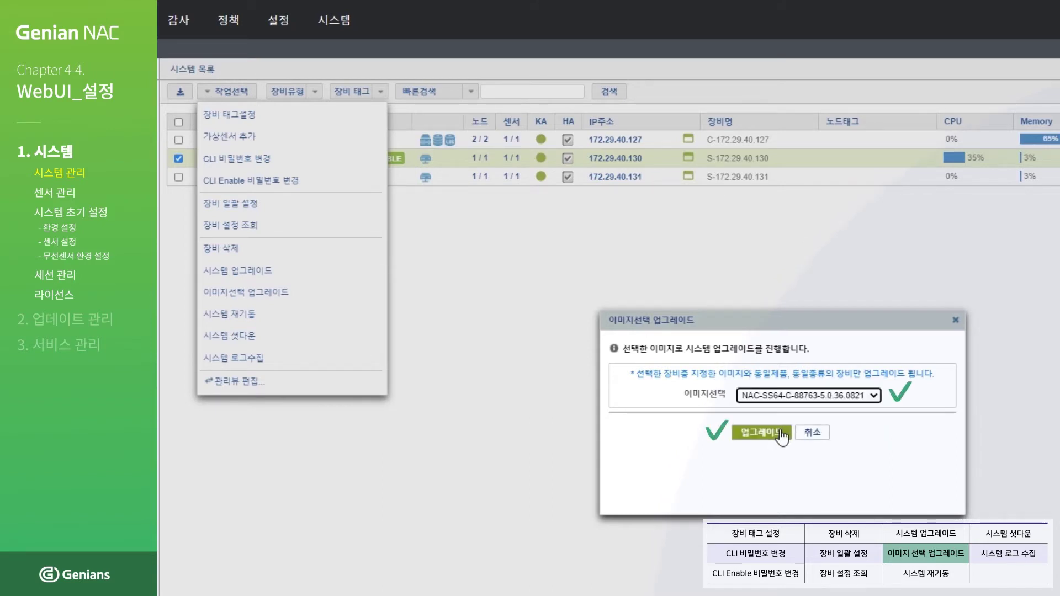
pyautogui.click(761, 432)
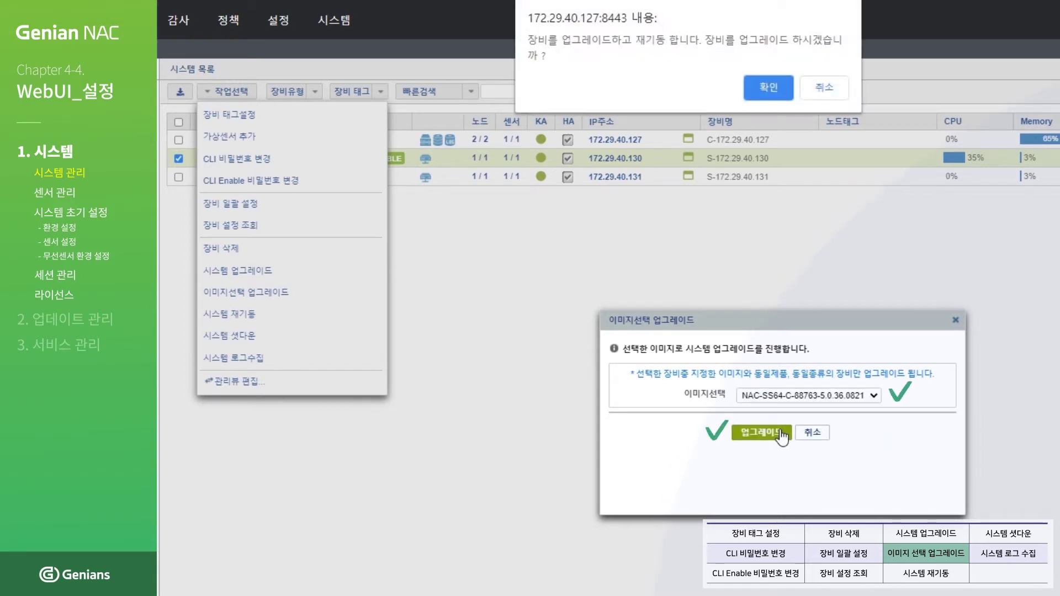
pyautogui.click(789, 95)
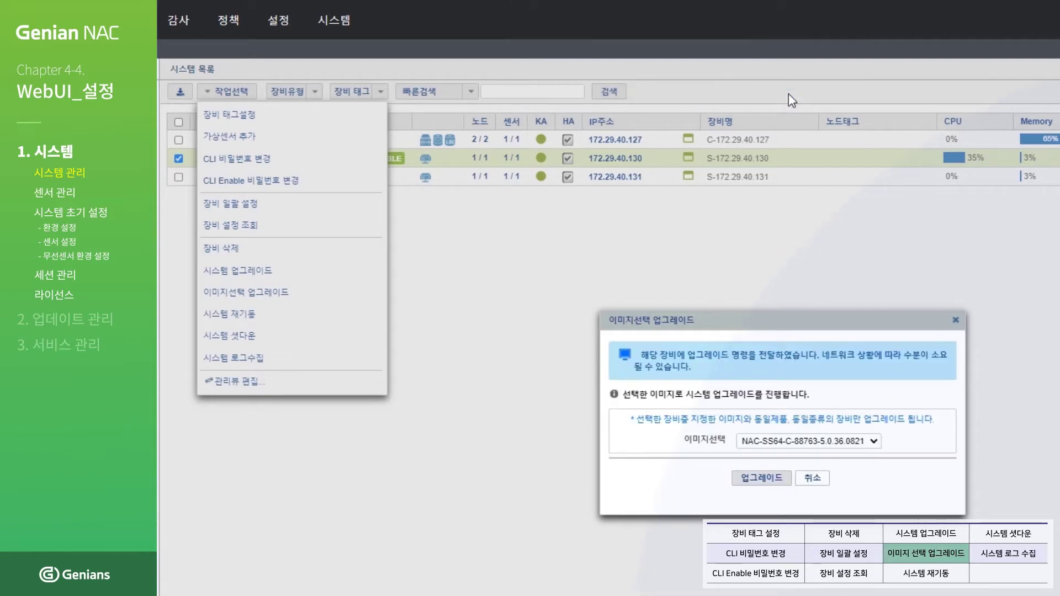
pyautogui.click(812, 478)
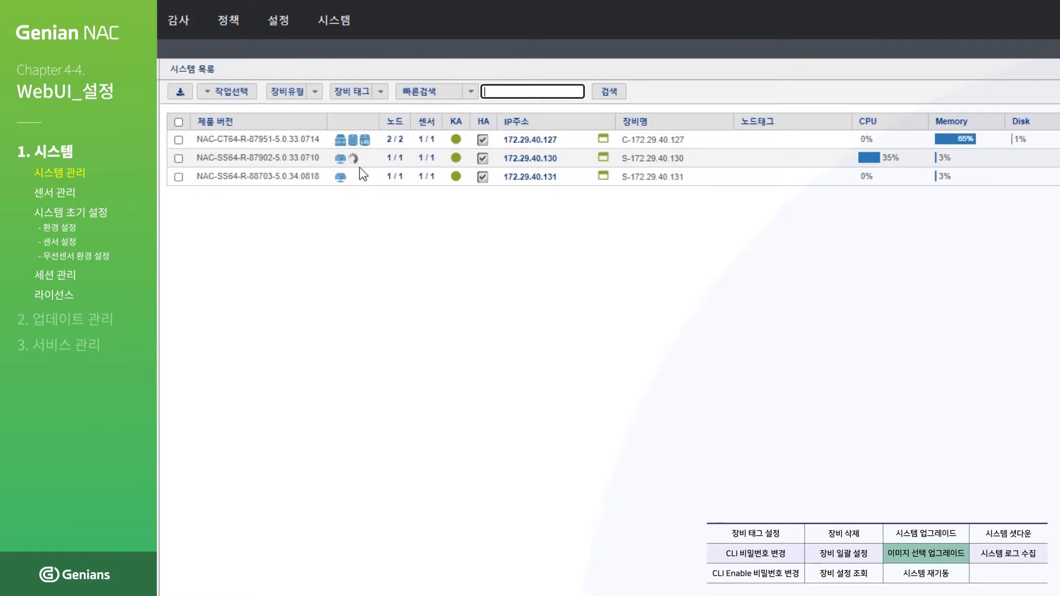
pyautogui.moveTo(352, 160)
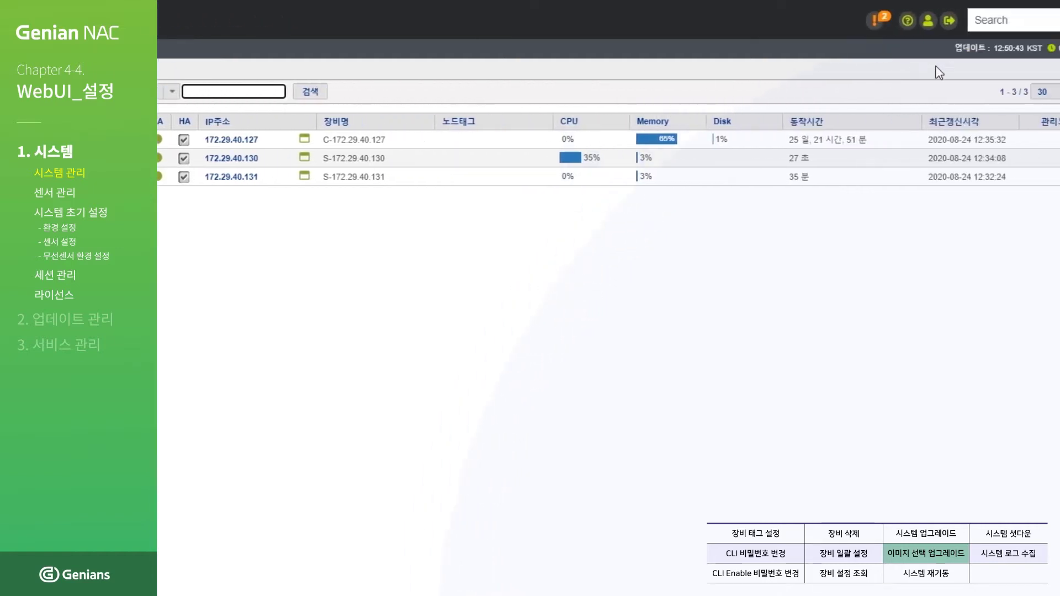
pyautogui.click(983, 49)
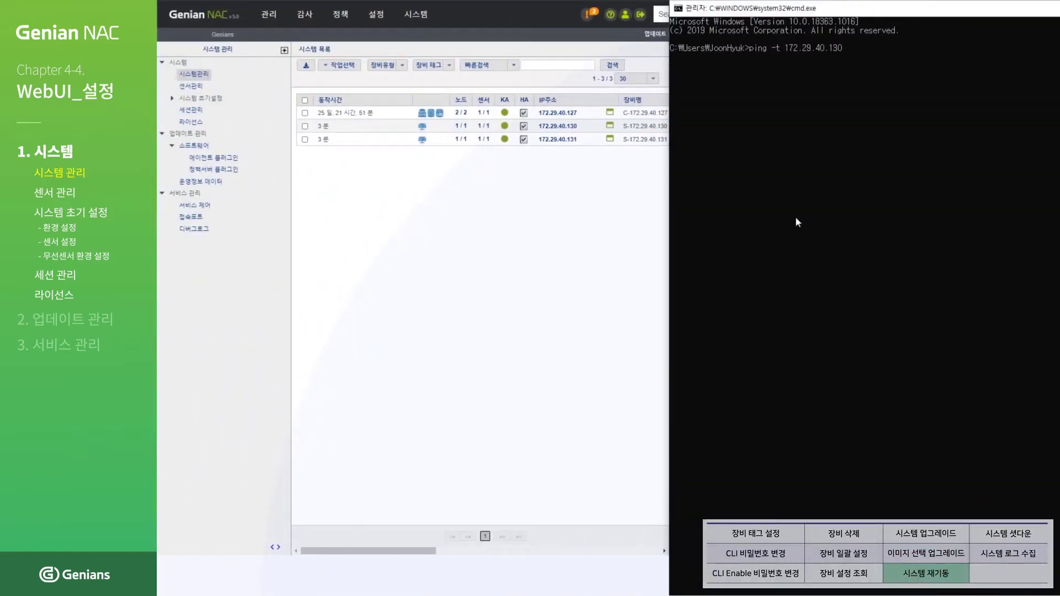
# Start a continuous ping to 172.29.40.130 in the command prompt, restart that system (시스템 재기동) and refresh the system list
pyautogui.press('Return')
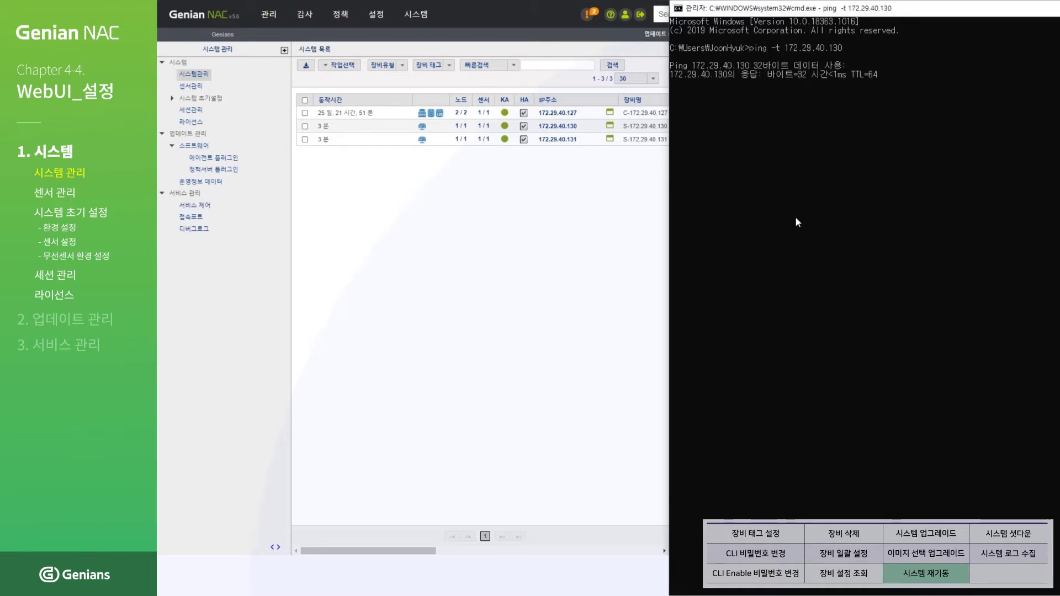
pyautogui.click(305, 126)
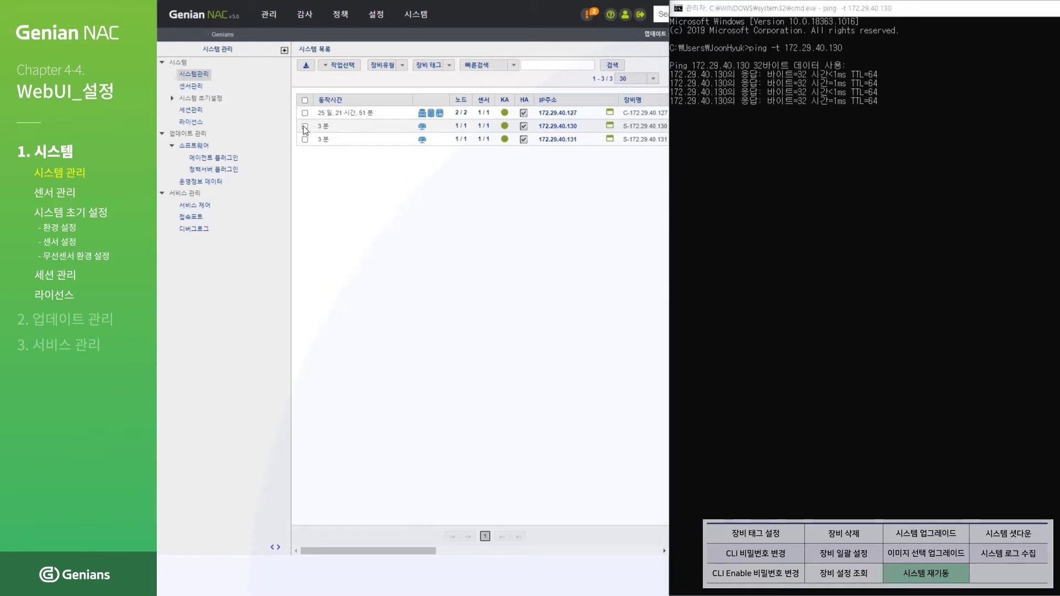
pyautogui.click(353, 69)
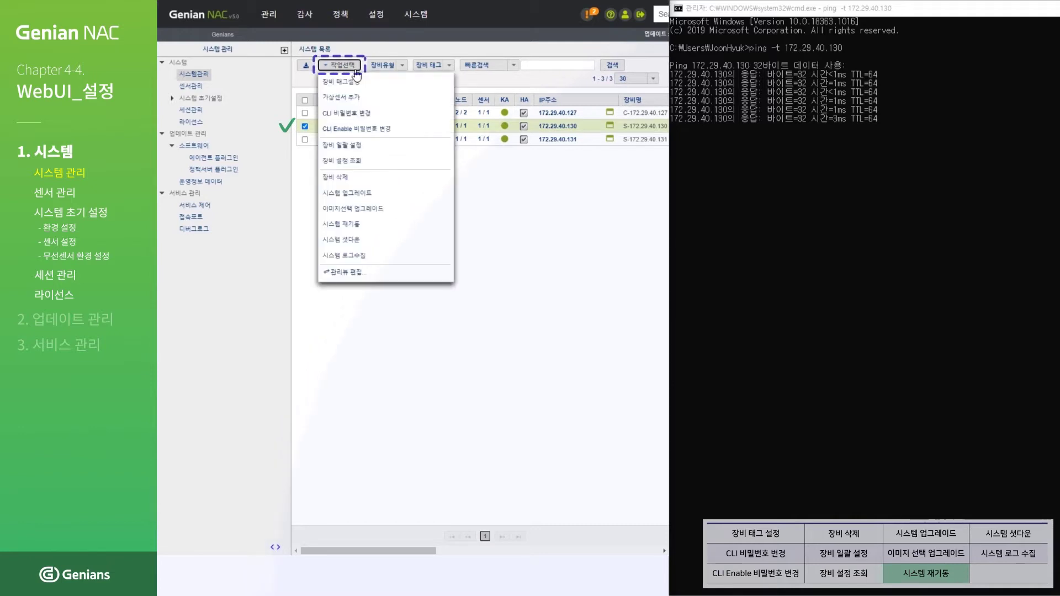
pyautogui.click(430, 225)
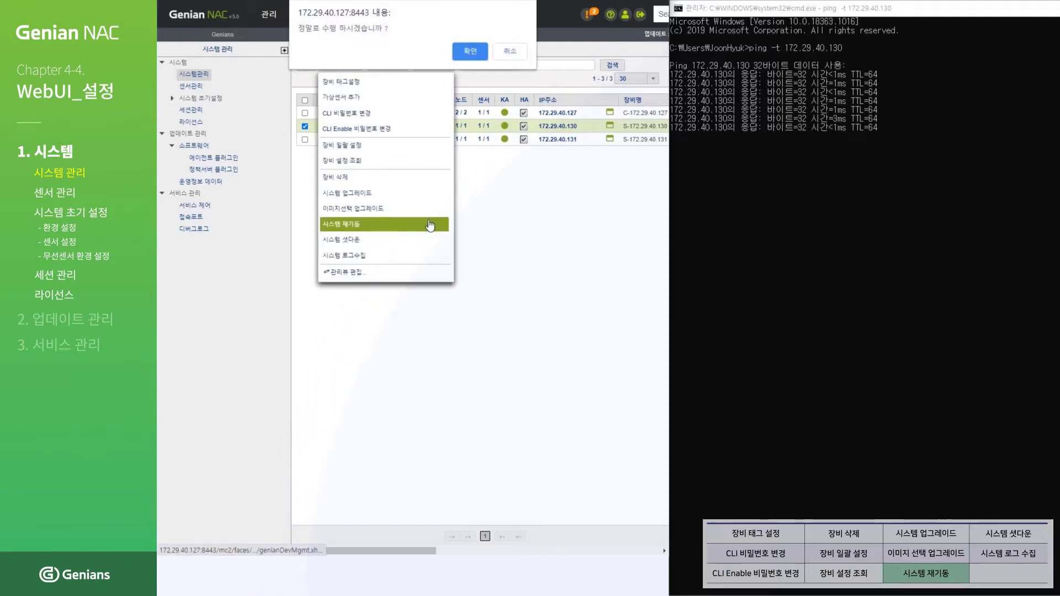
pyautogui.click(483, 55)
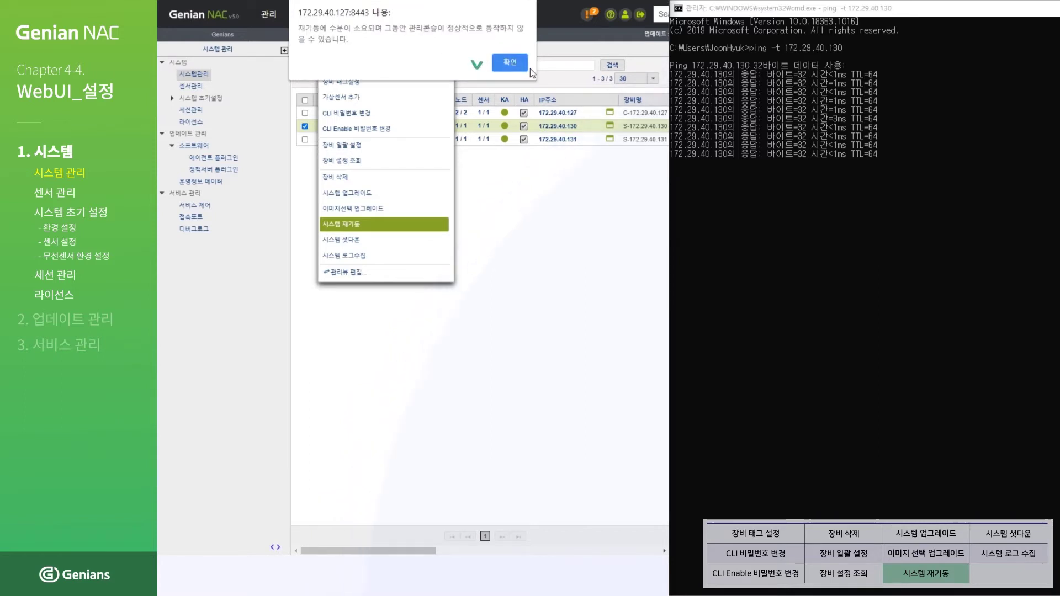
pyautogui.click(524, 67)
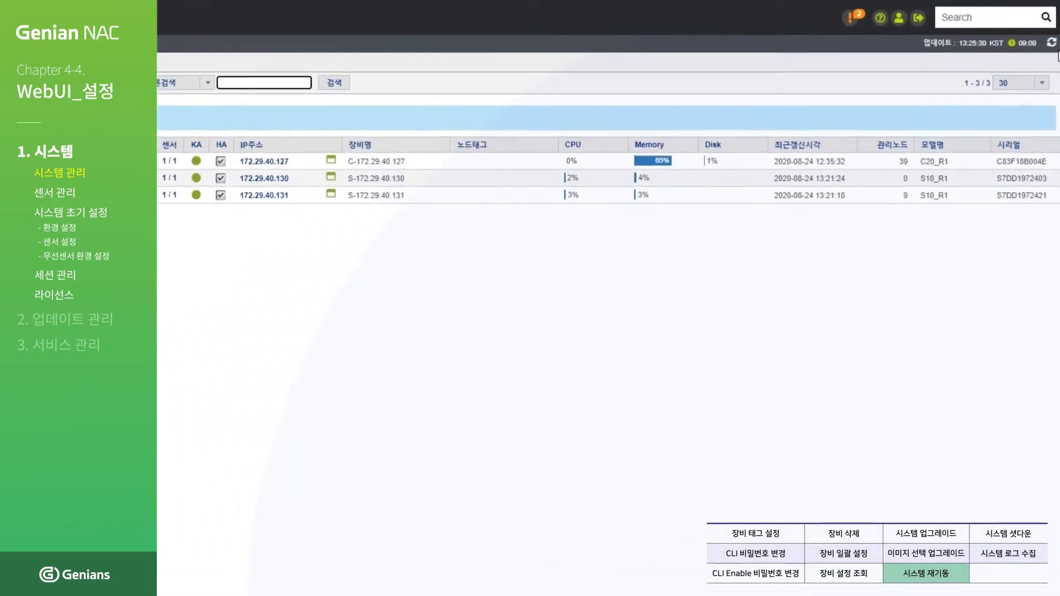
pyautogui.click(1000, 49)
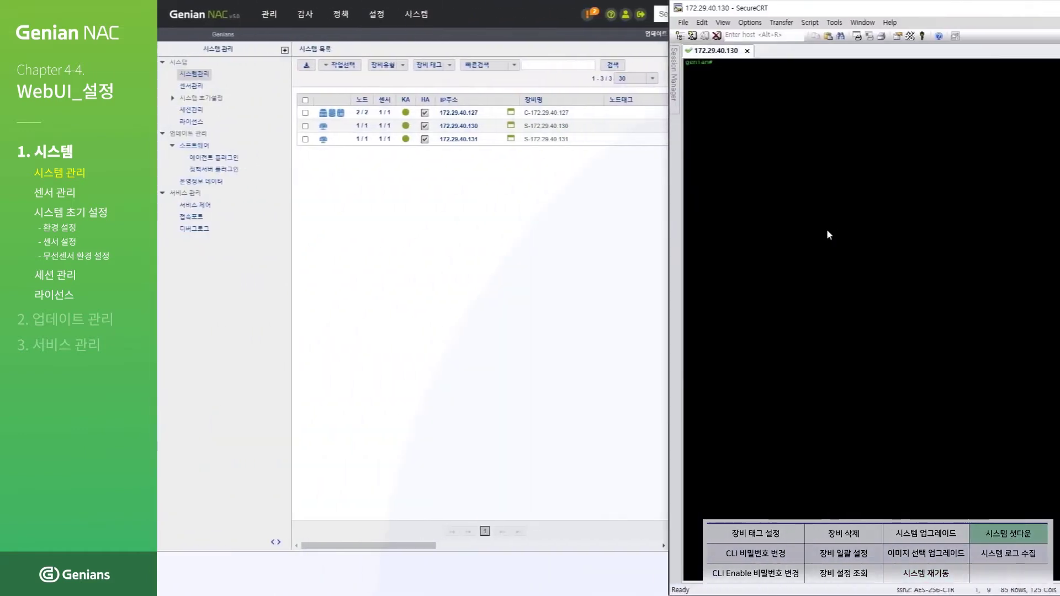
# List the processes in the 172.29.40.130 SecureCRT session and shut that system down (시스템 셧다운) from the system list
pyautogui.write('w processes')
pyautogui.press('Return')
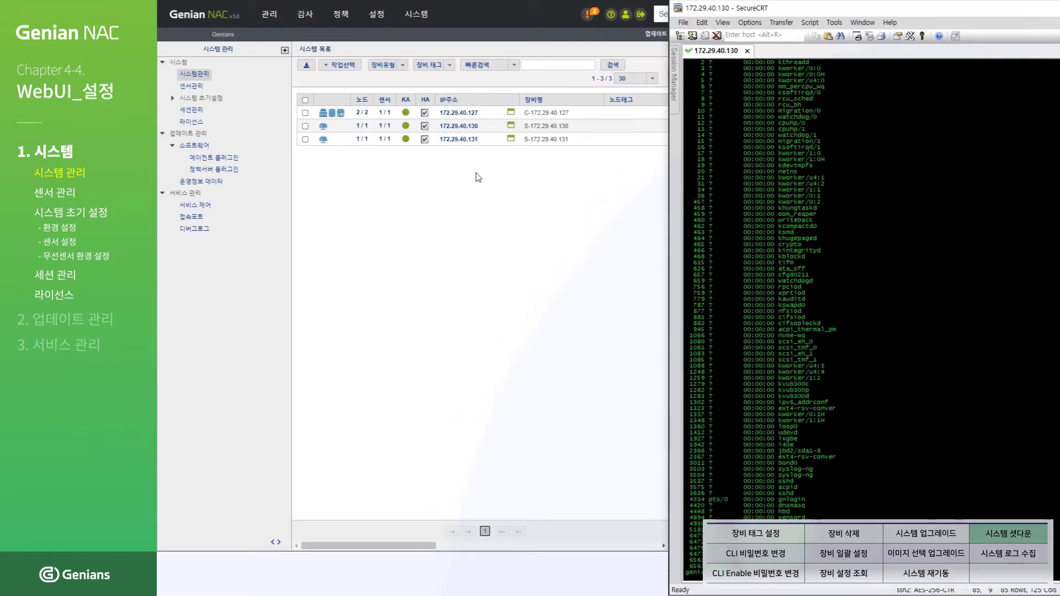
pyautogui.click(304, 126)
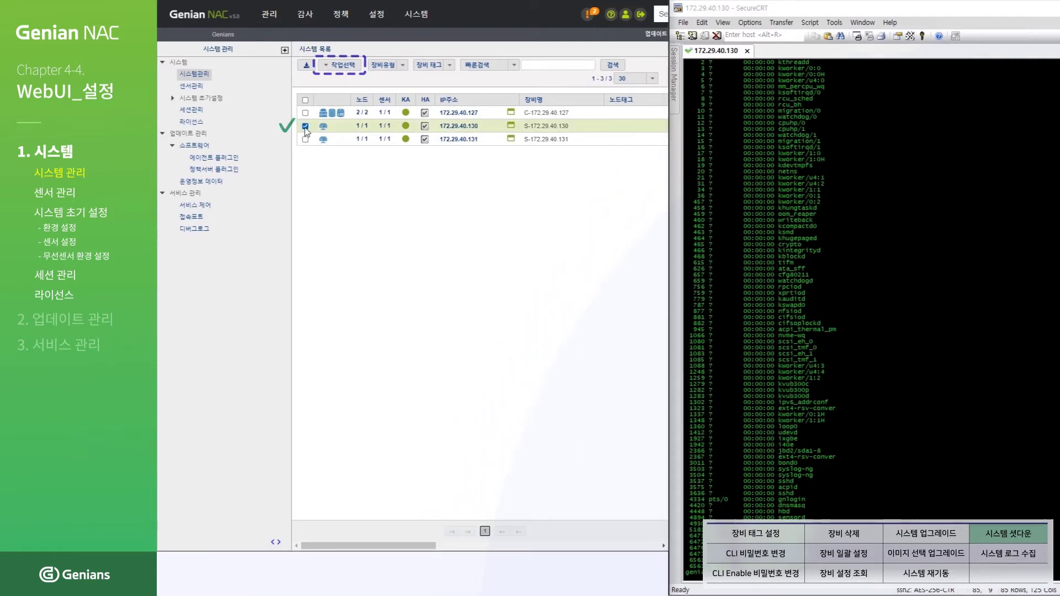
pyautogui.click(351, 66)
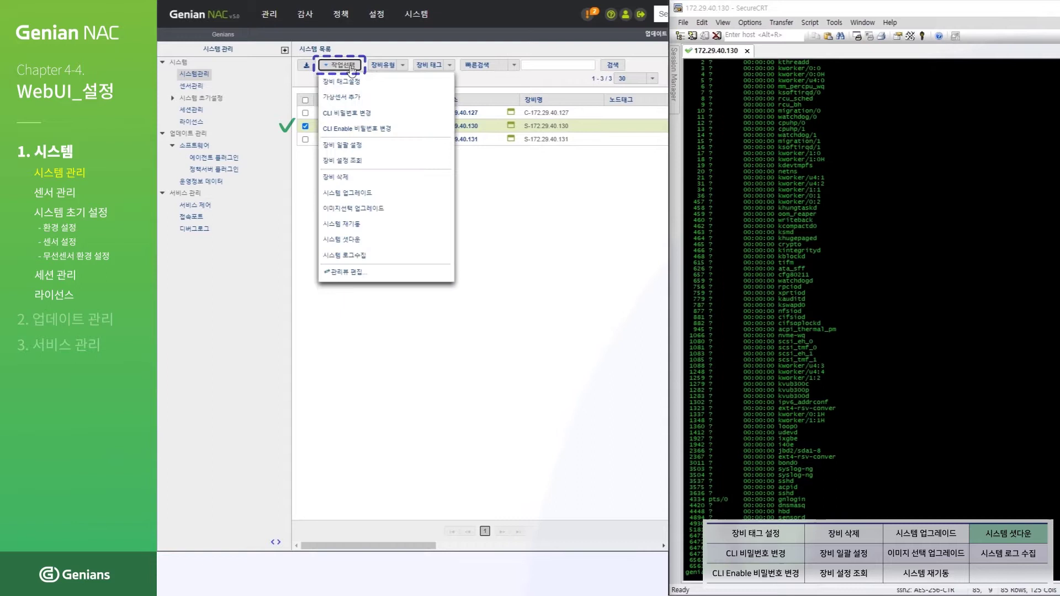
pyautogui.click(409, 249)
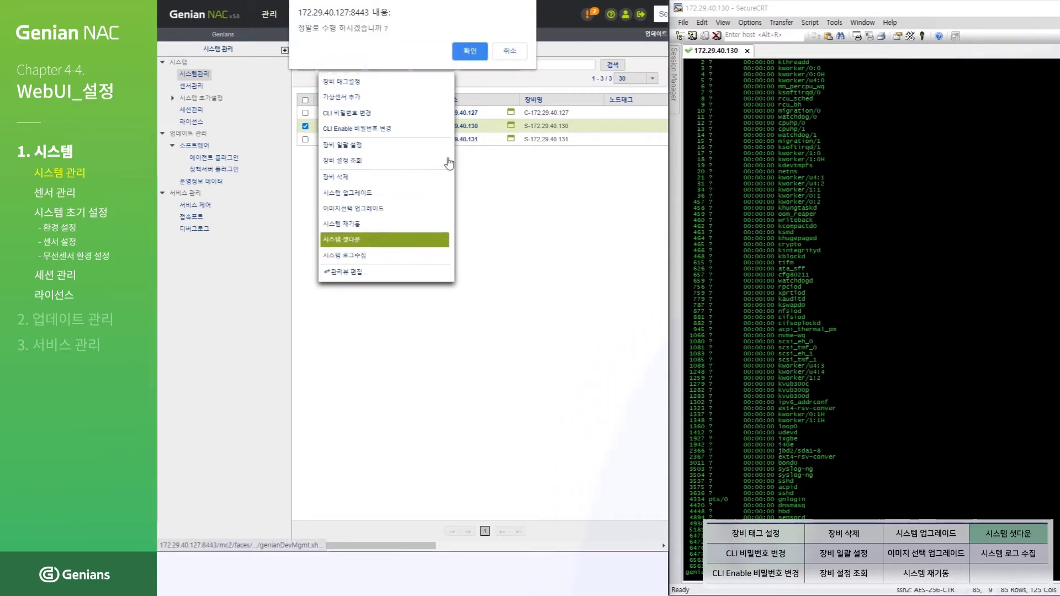
pyautogui.click(470, 51)
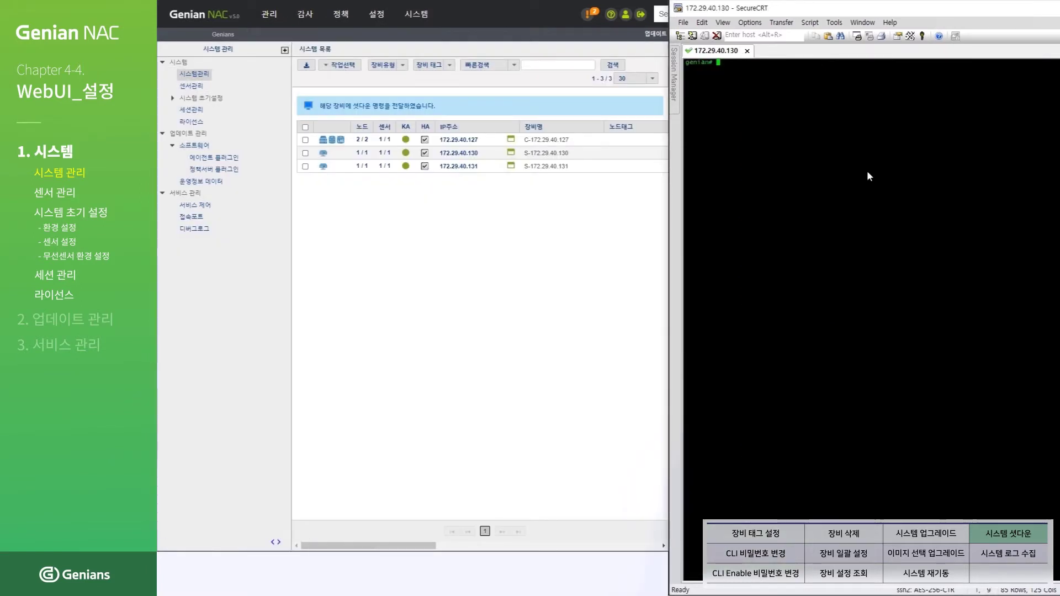
# Run show processes again in the 172.29.40.130 SecureCRT session to check the device after the shutdown command
pyautogui.write('show pro')
pyautogui.press('Tab')
pyautogui.press('Return')
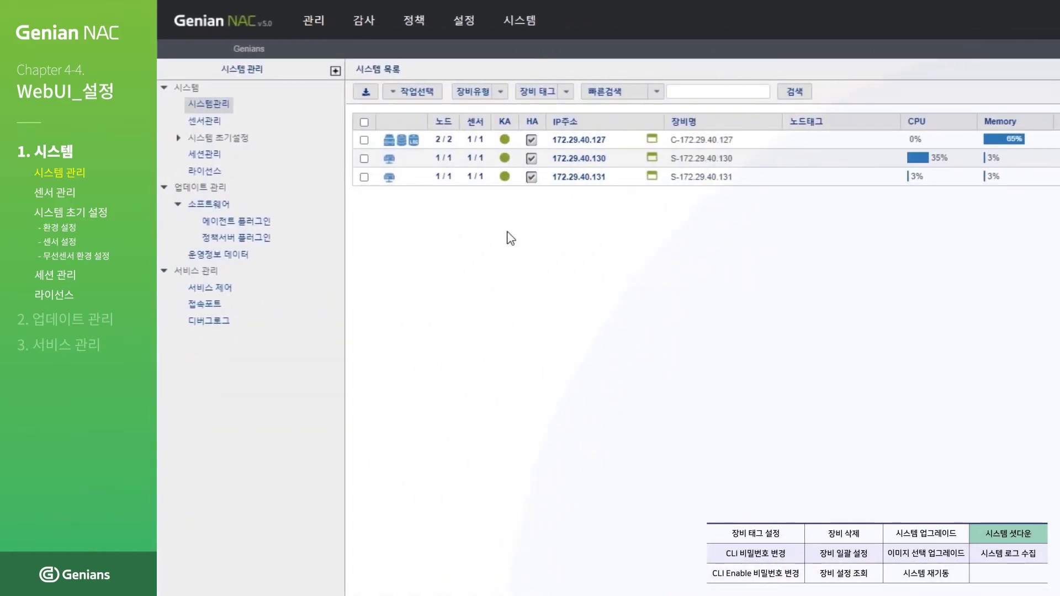
# Collect the system logs (시스템 로그수집) of the 172.29.40.130 system with the sensor process status (센서 프로세스 상태) included
pyautogui.click(364, 159)
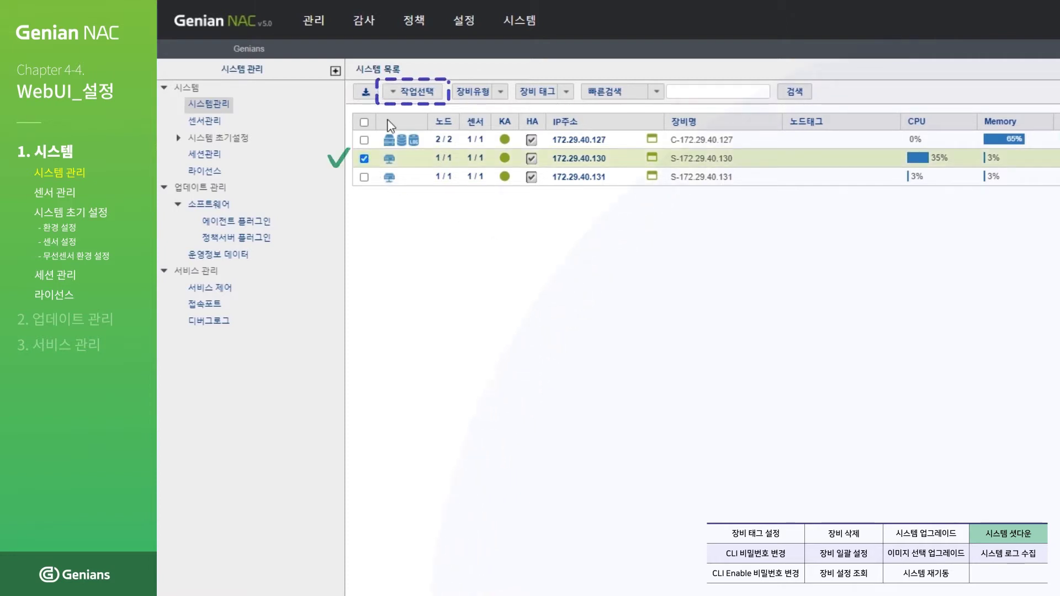
pyautogui.click(431, 95)
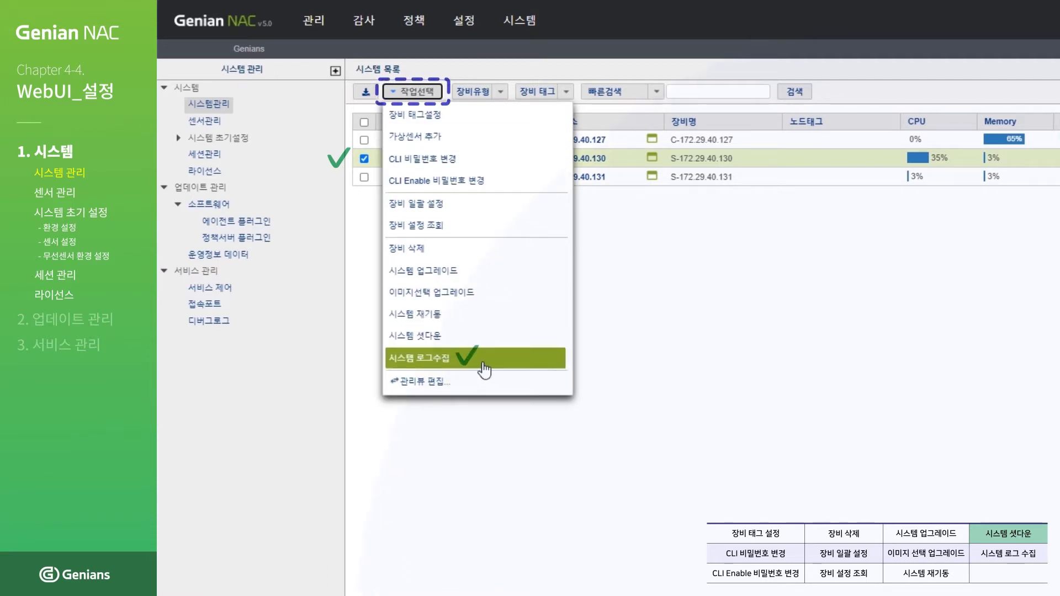
pyautogui.click(484, 364)
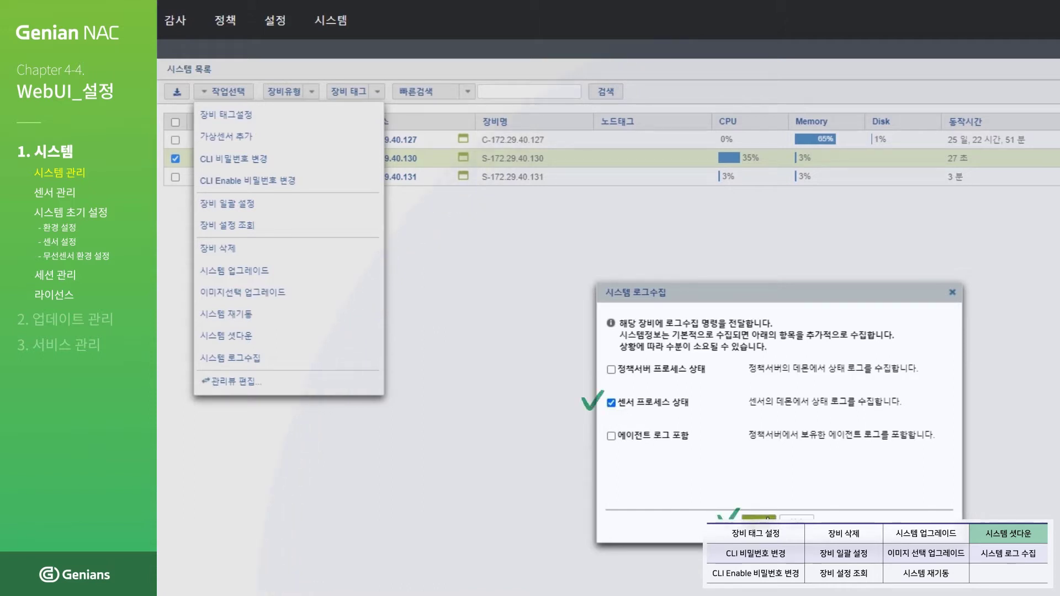
pyautogui.click(767, 517)
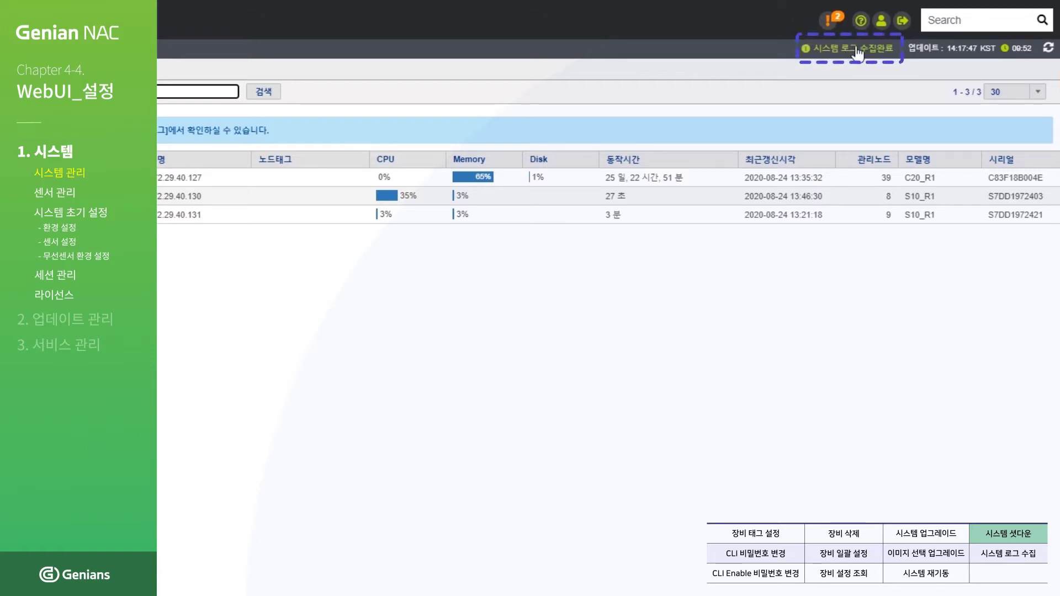
# Open the completed log collection in the system monitor and look inside the syscollect log folder
pyautogui.click(856, 49)
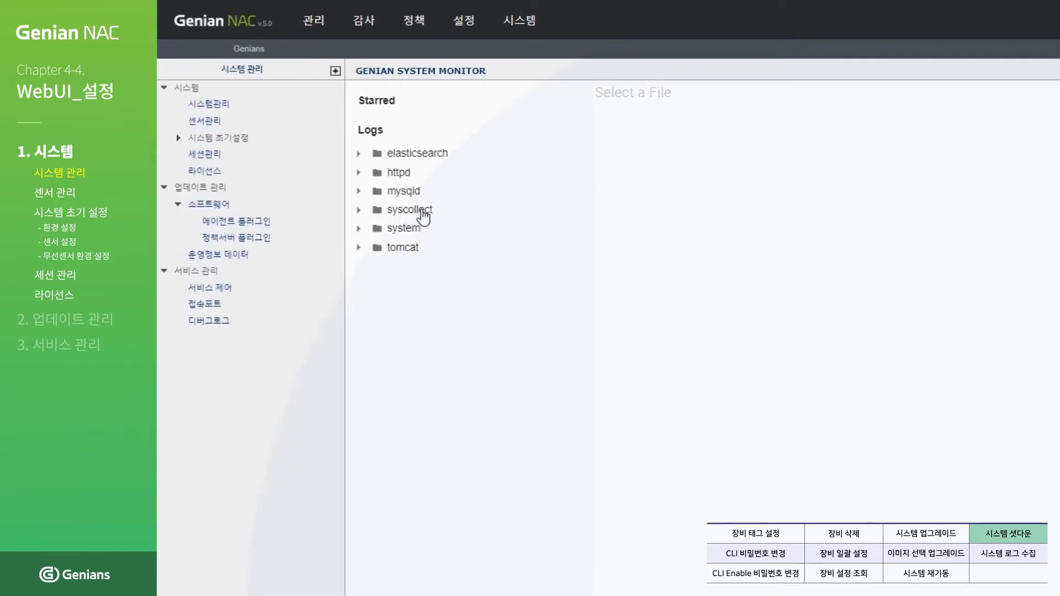
pyautogui.click(420, 209)
pyautogui.click(455, 231)
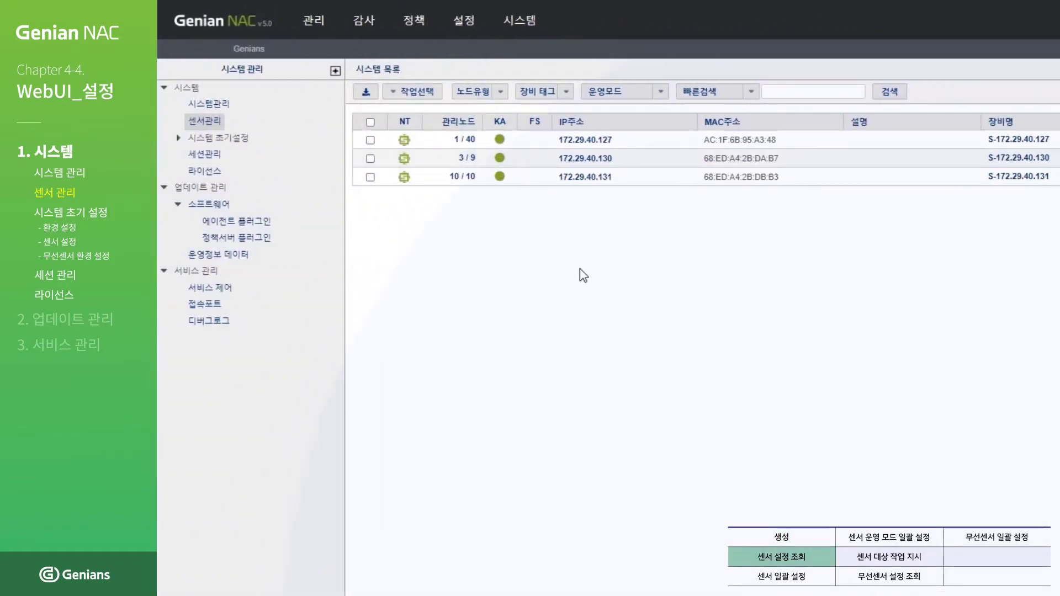
# View the sensor configuration (센서 설정 조회) of the 172.29.40.130 sensor in sensor management
pyautogui.click(370, 159)
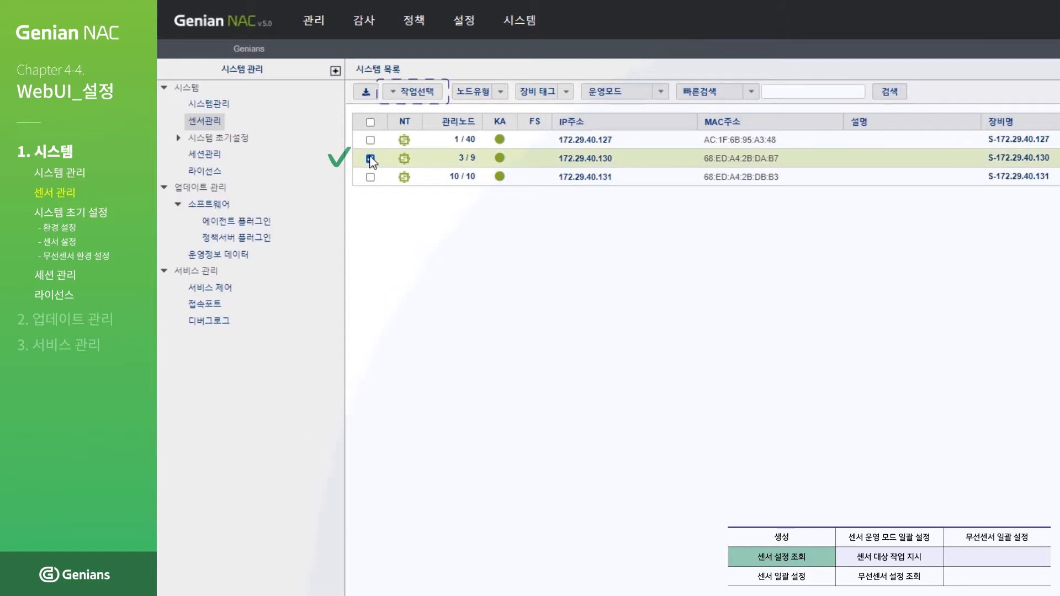
pyautogui.click(434, 101)
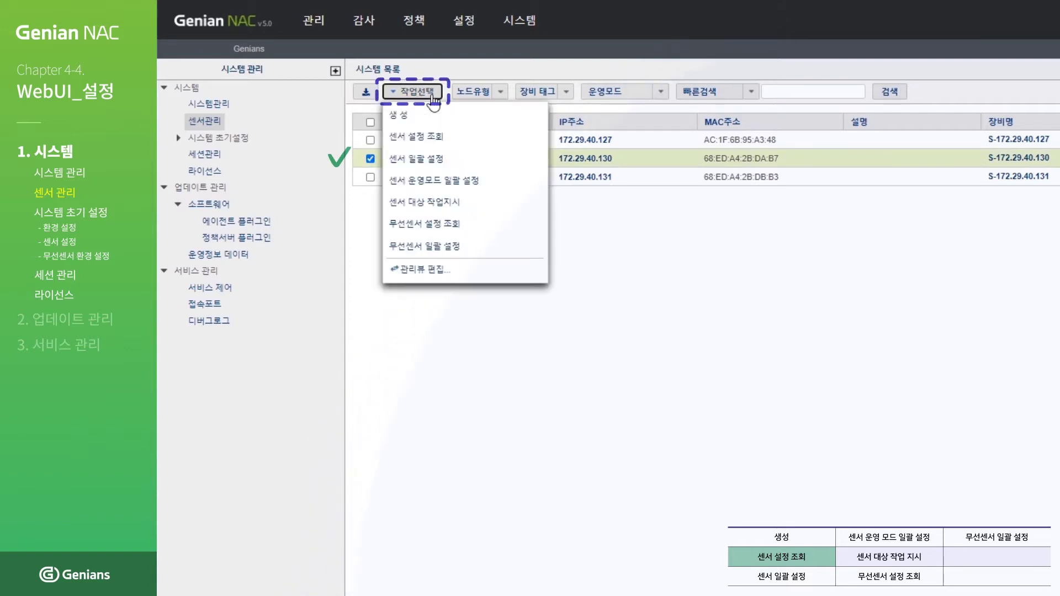
pyautogui.click(461, 136)
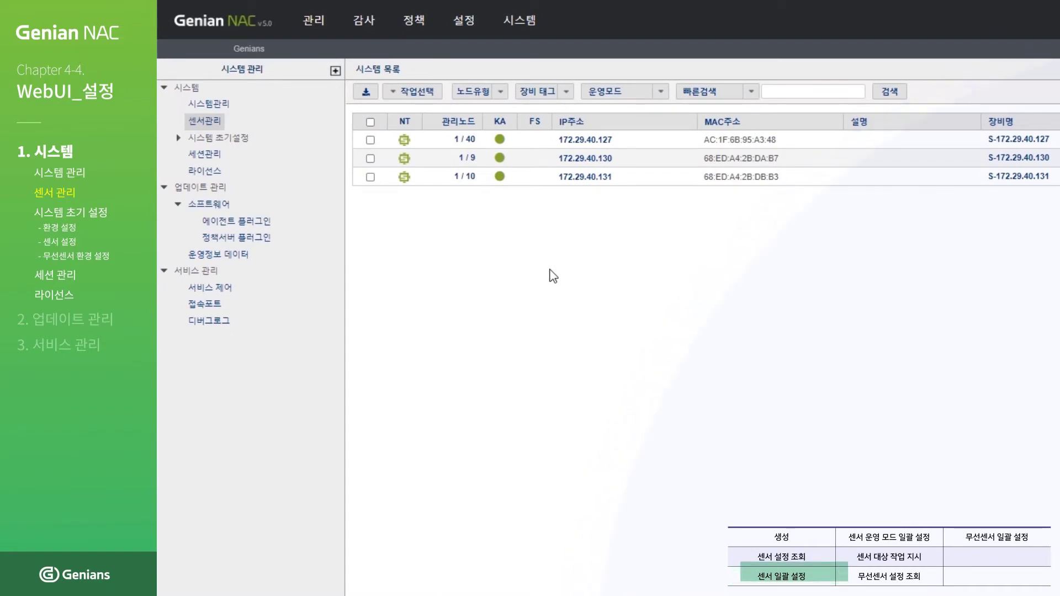
# Batch-configure (센서 일괄 설정) the 172.29.40.130 and 172.29.40.131 sensors with the sensor operation mode (센서 동작모드) set to Host and save
pyautogui.click(370, 158)
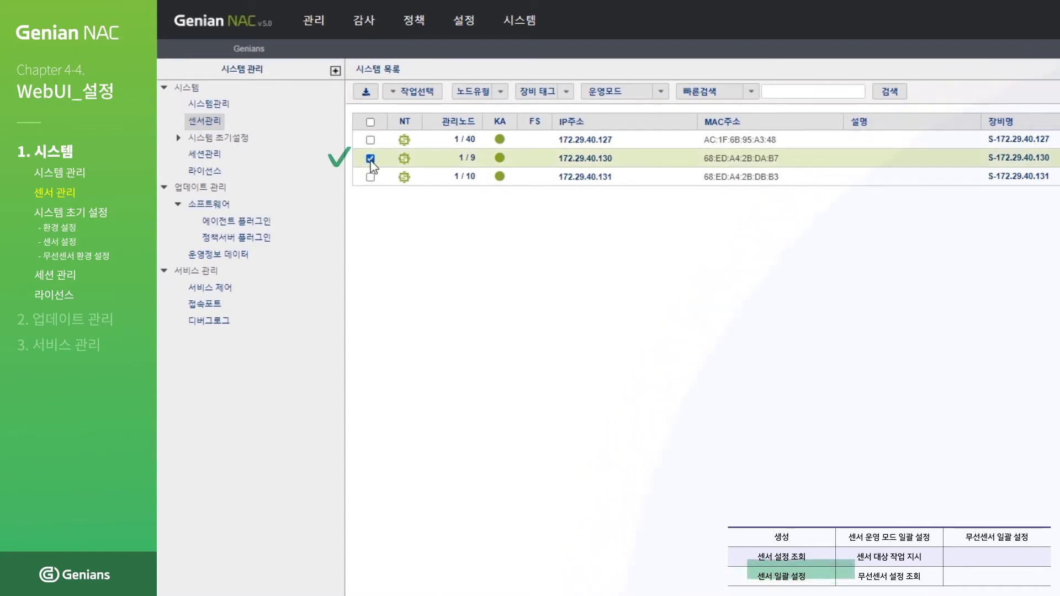
pyautogui.click(371, 177)
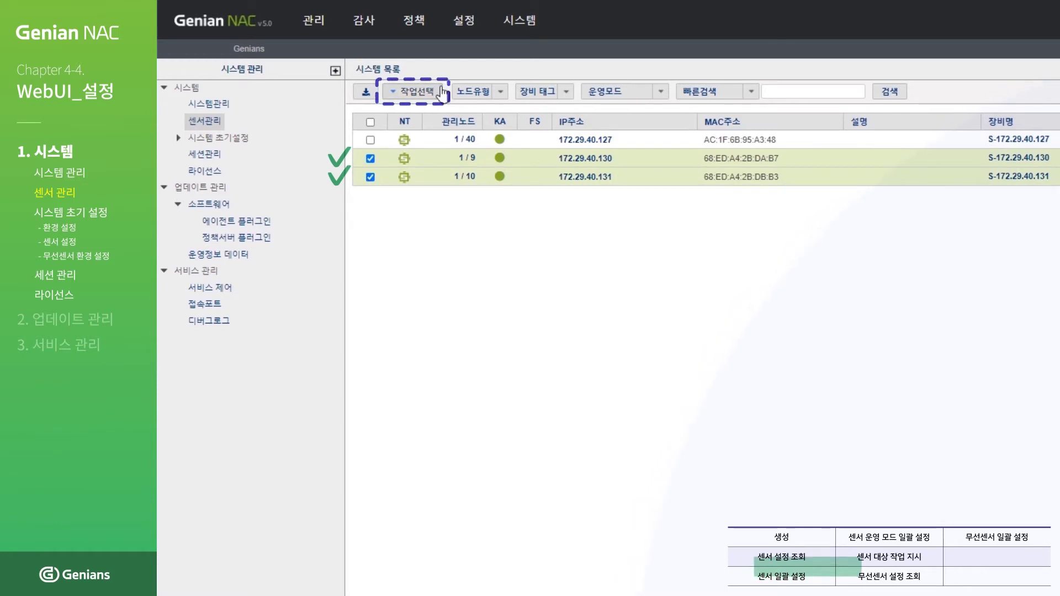
pyautogui.click(441, 92)
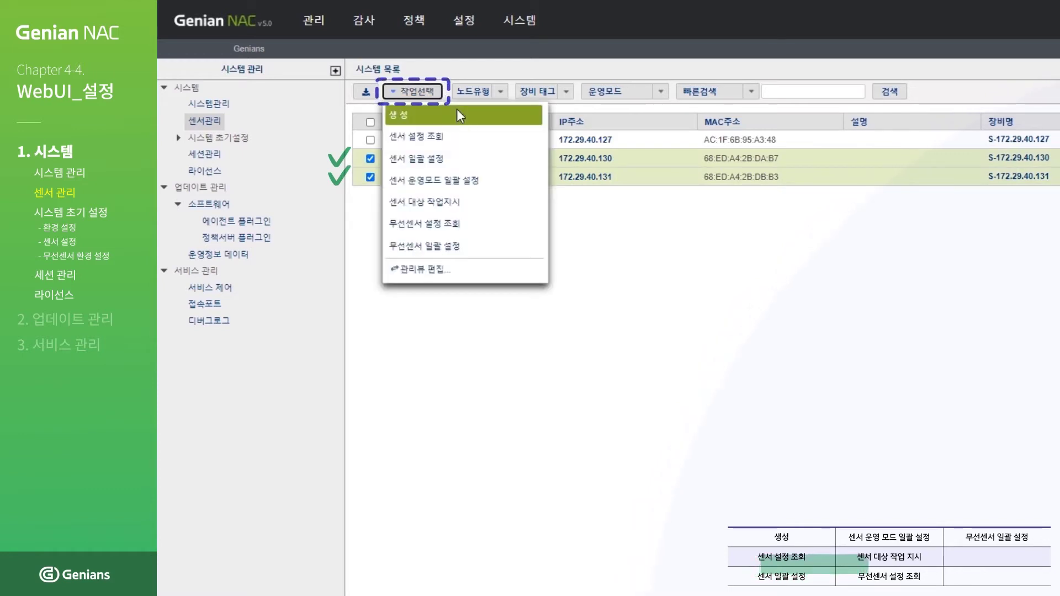
pyautogui.click(481, 160)
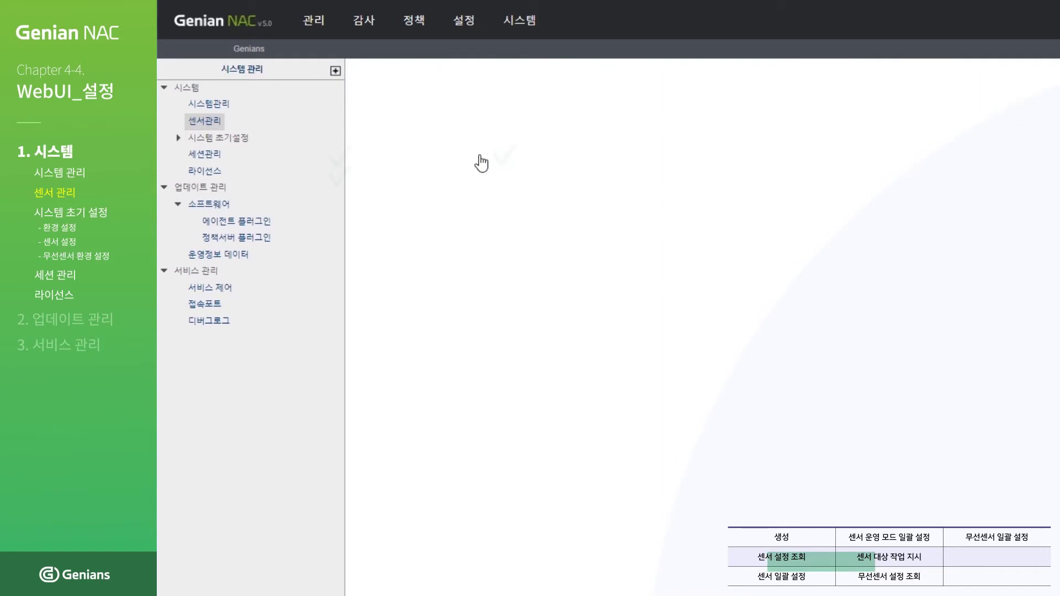
pyautogui.click(365, 209)
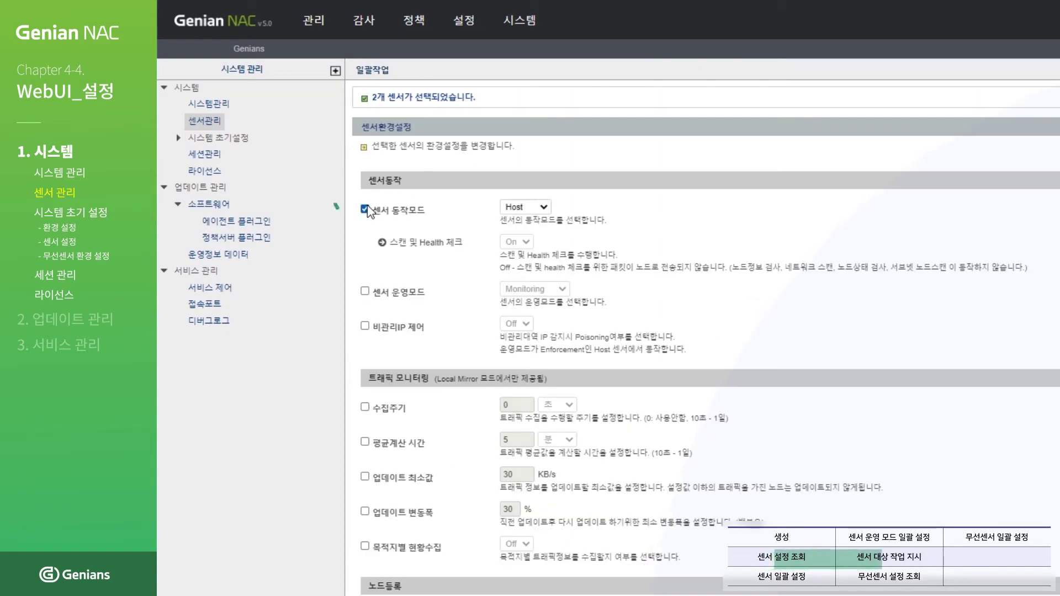
pyautogui.click(531, 208)
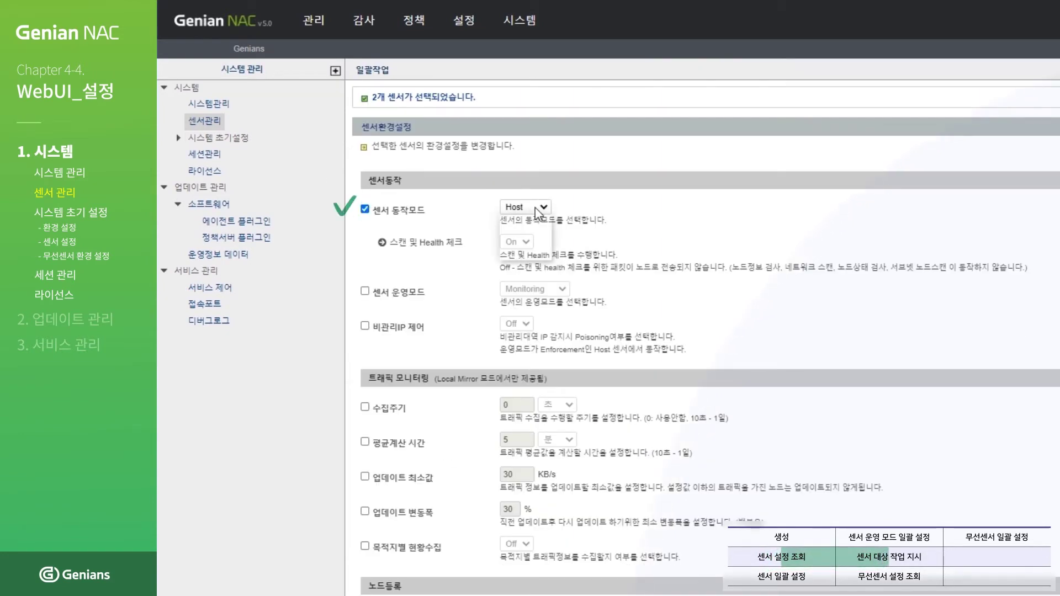
pyautogui.click(521, 217)
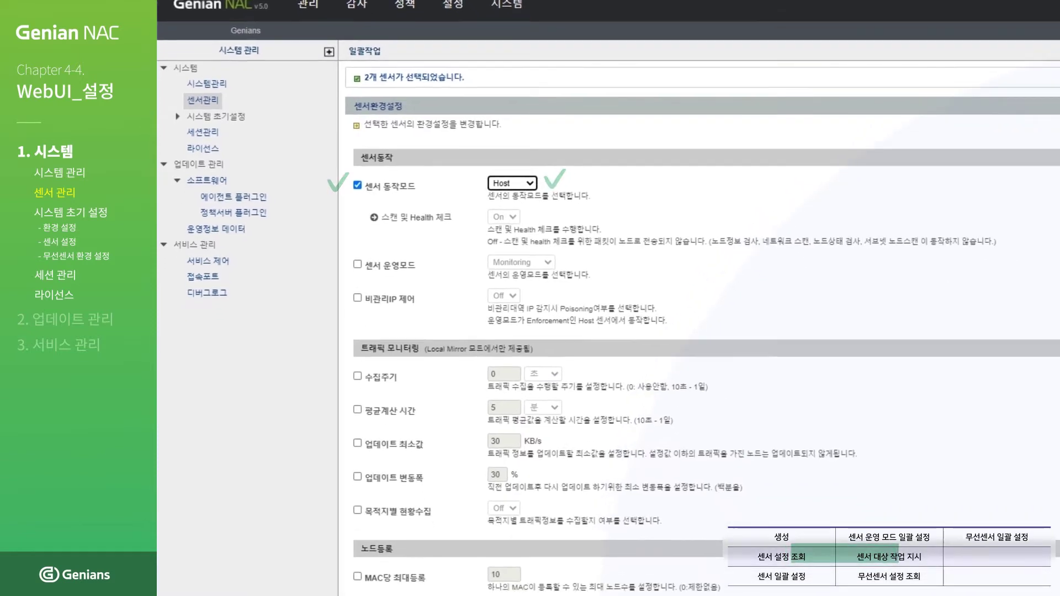
pyautogui.scroll(-10, 701, 337)
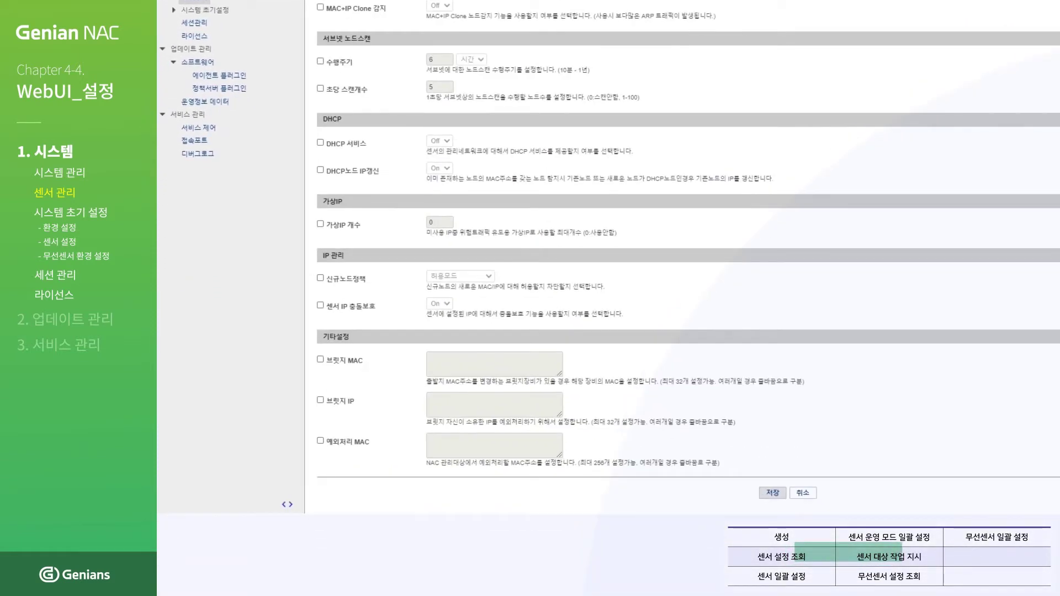
pyautogui.click(772, 494)
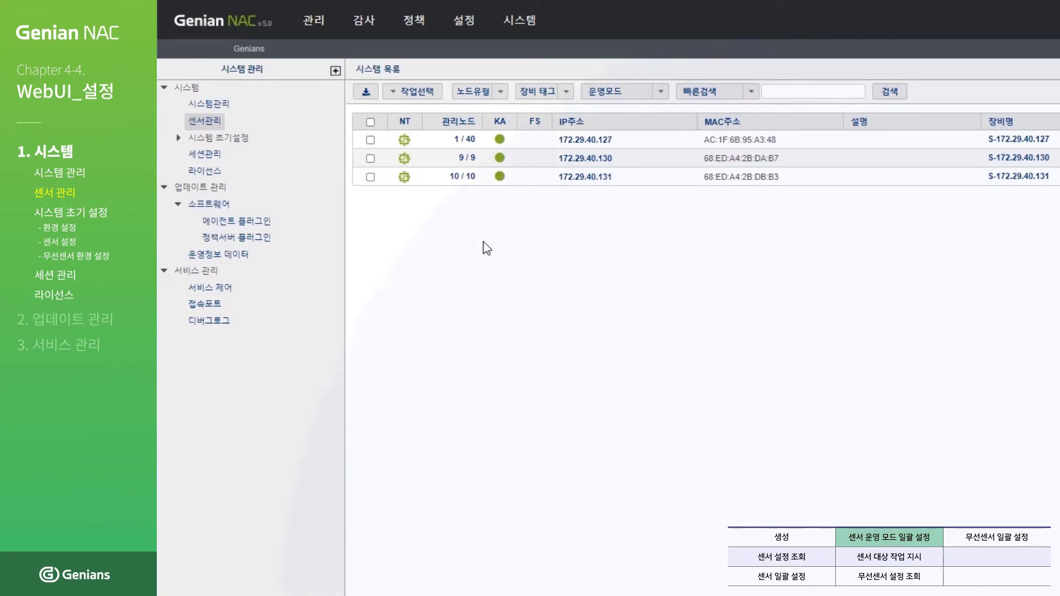
# Set the operating mode (센서 운영모드 일괄 설정) of the 172.29.40.130 and 172.29.40.131 sensors to Enforcement in one batch
pyautogui.click(371, 159)
pyautogui.click(370, 177)
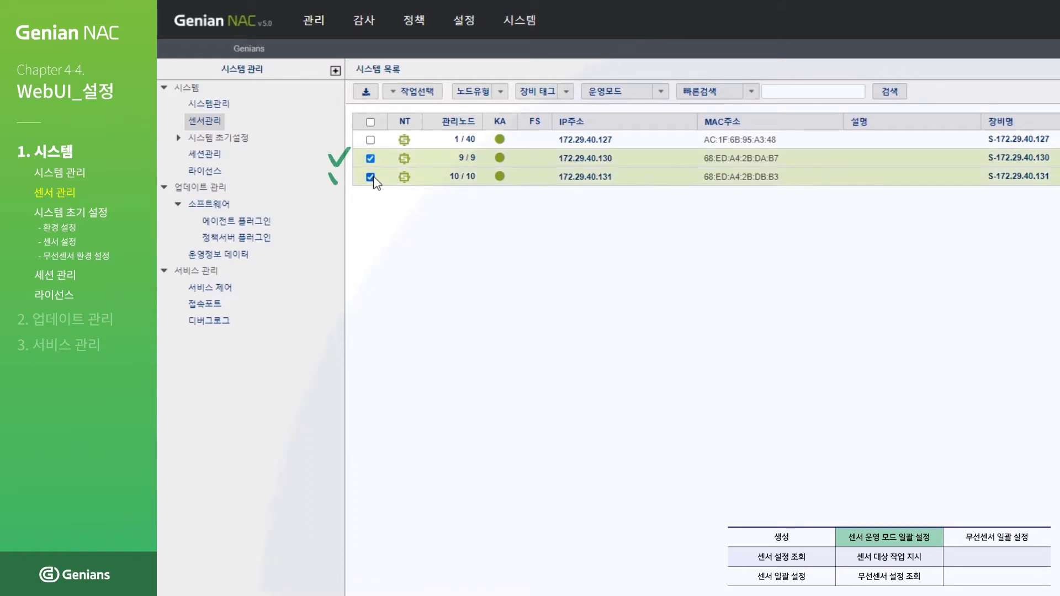
pyautogui.click(424, 95)
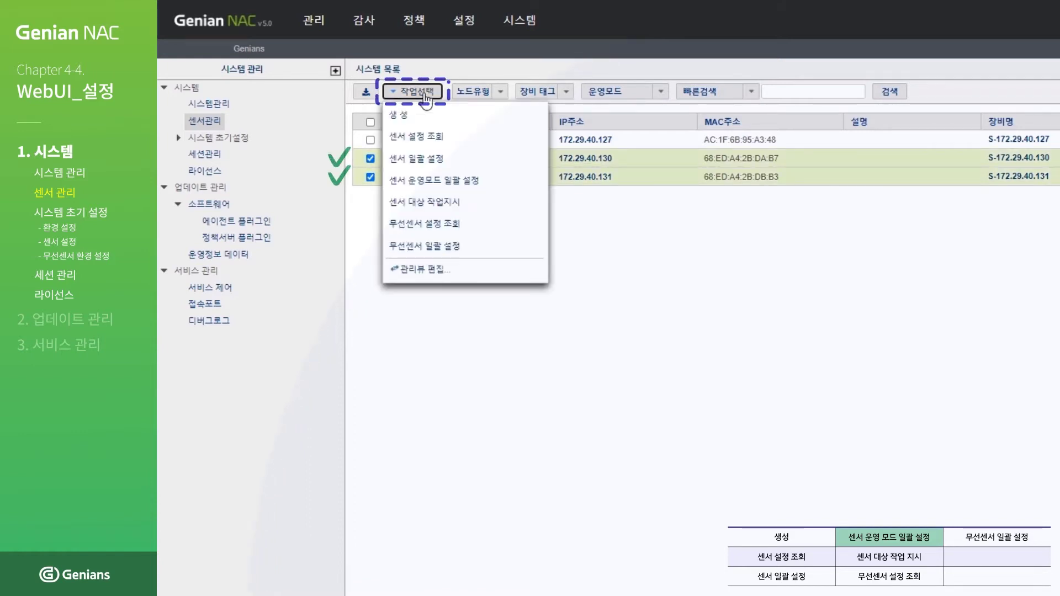
pyautogui.click(504, 181)
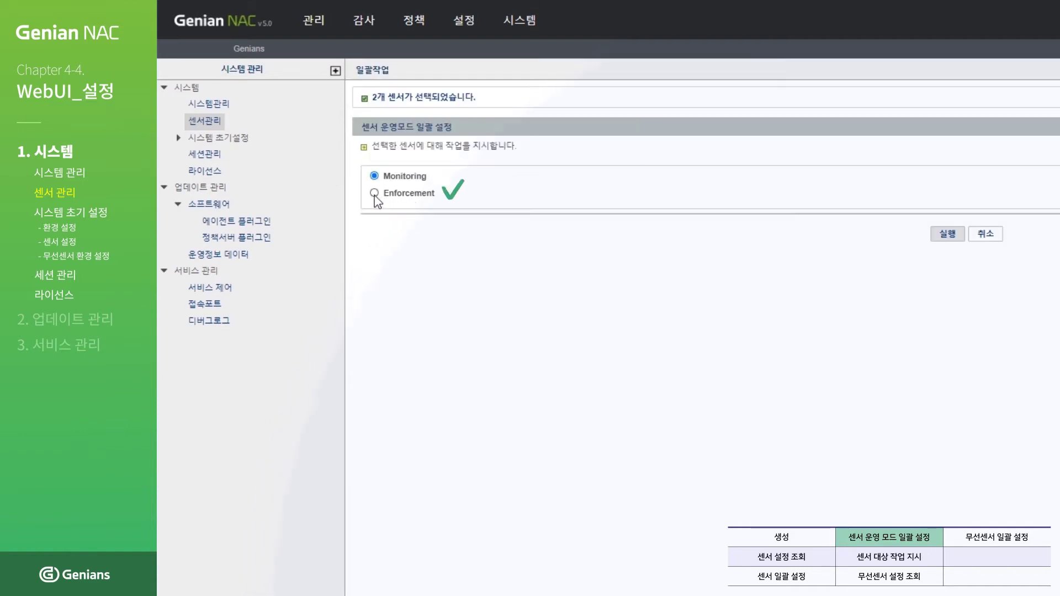
pyautogui.click(950, 235)
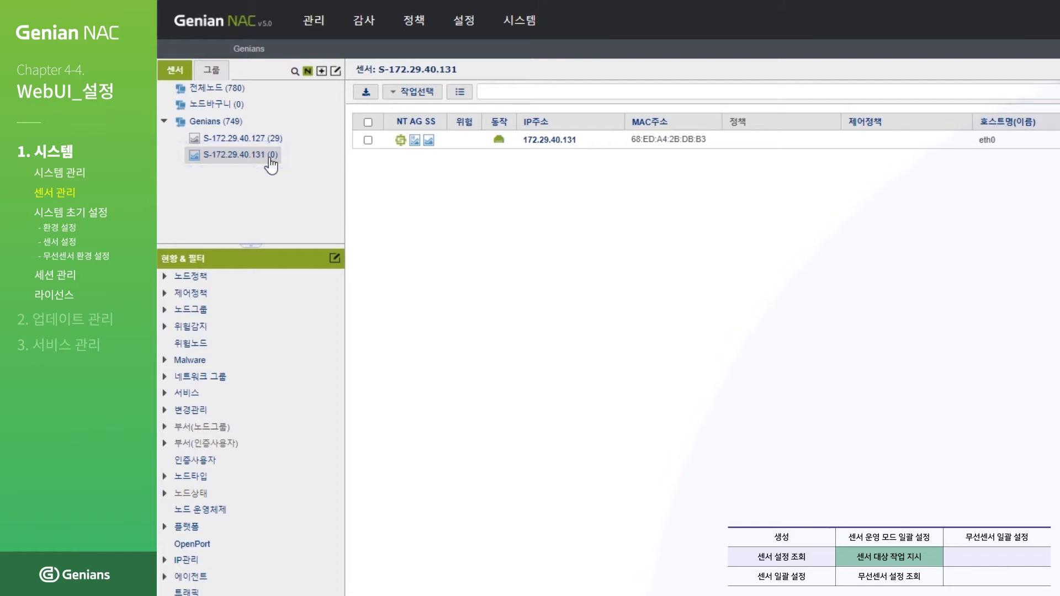
# Instruct the 172.29.40.131 sensor in sensor management to run the subnet node scan immediately (서브넷 노드스캔 즉시수행)
pyautogui.click(532, 32)
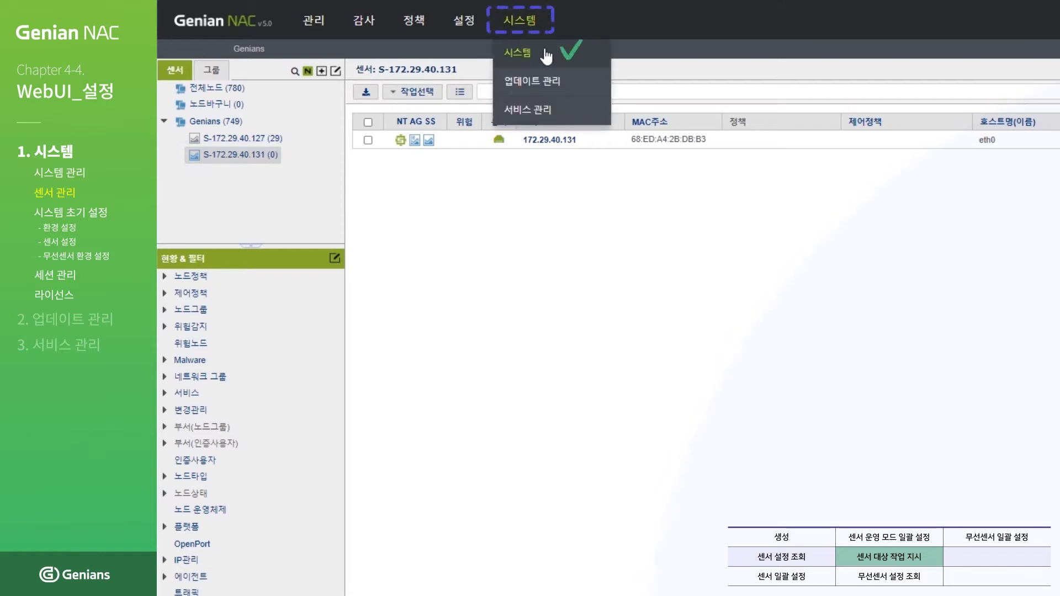
pyautogui.click(545, 55)
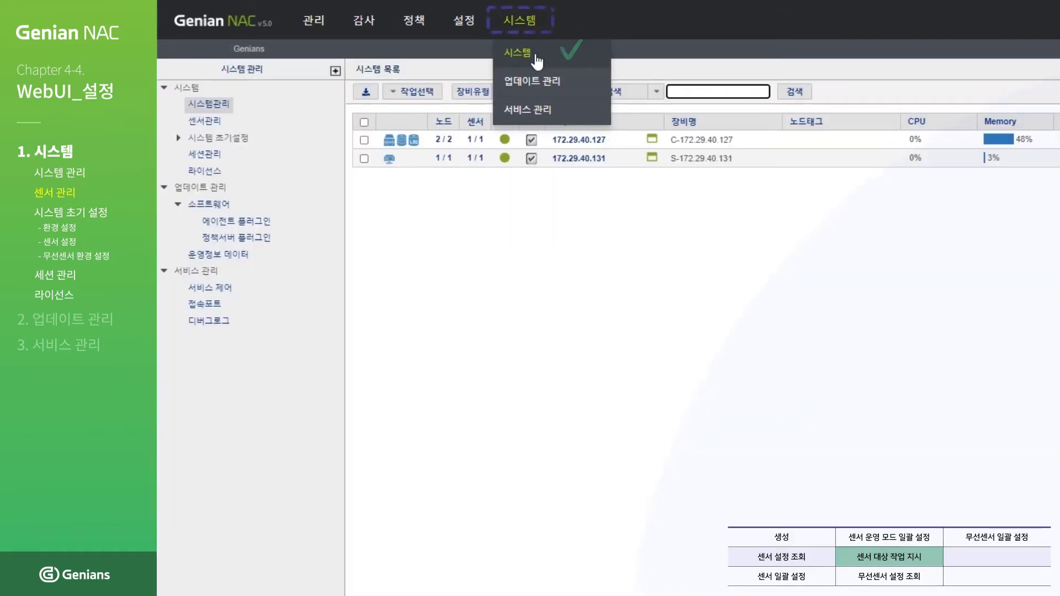
pyautogui.click(213, 128)
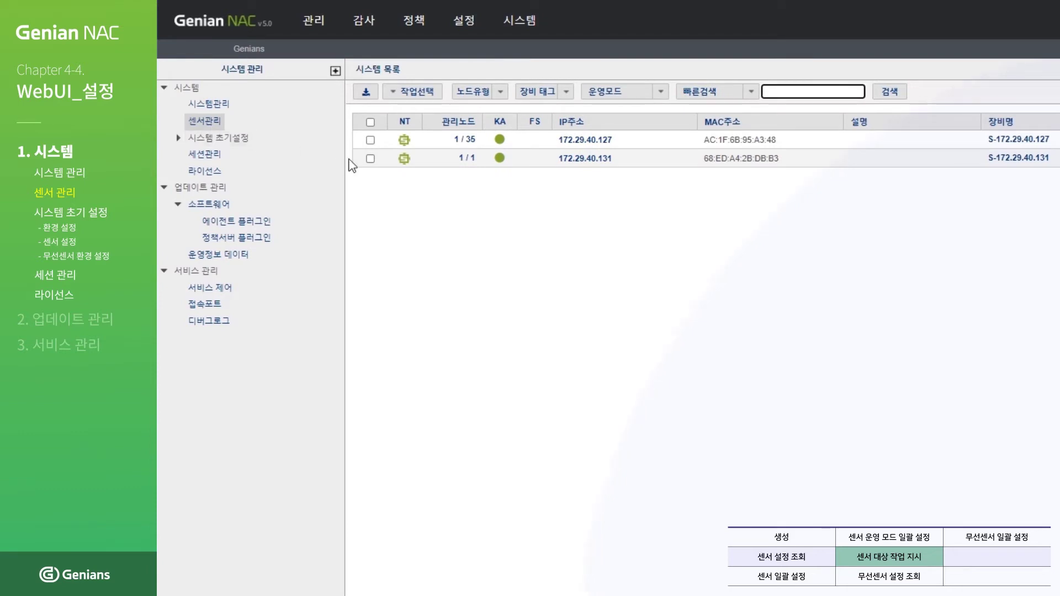
pyautogui.click(370, 159)
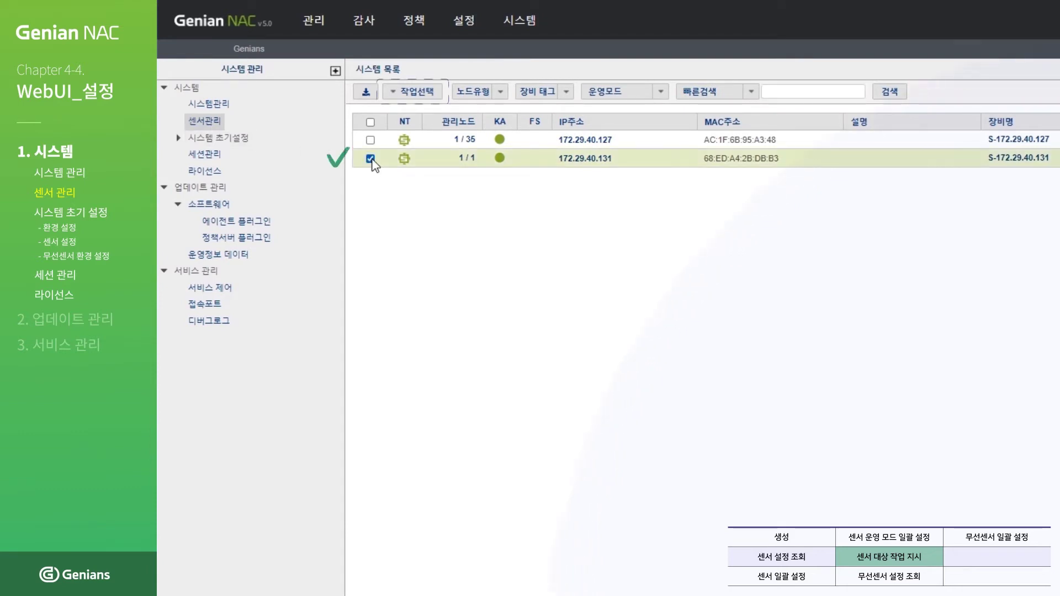
pyautogui.click(432, 94)
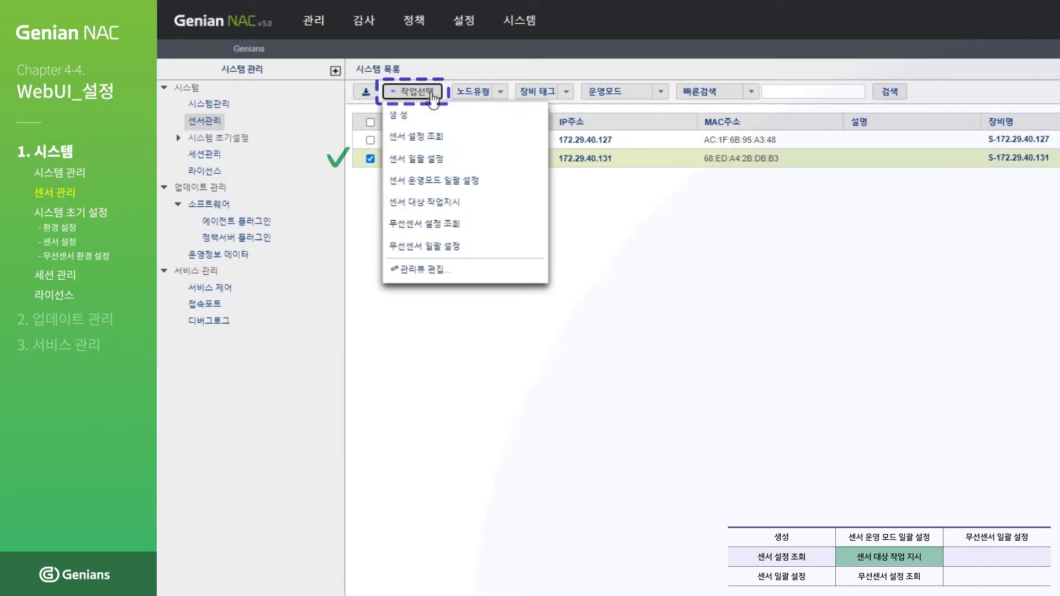
pyautogui.click(491, 209)
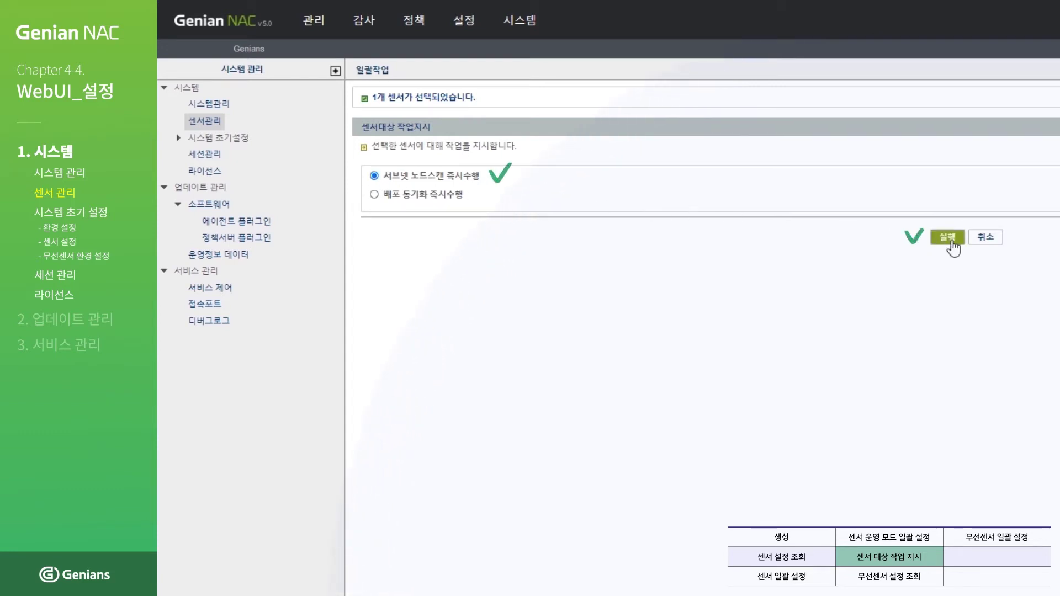
pyautogui.click(950, 242)
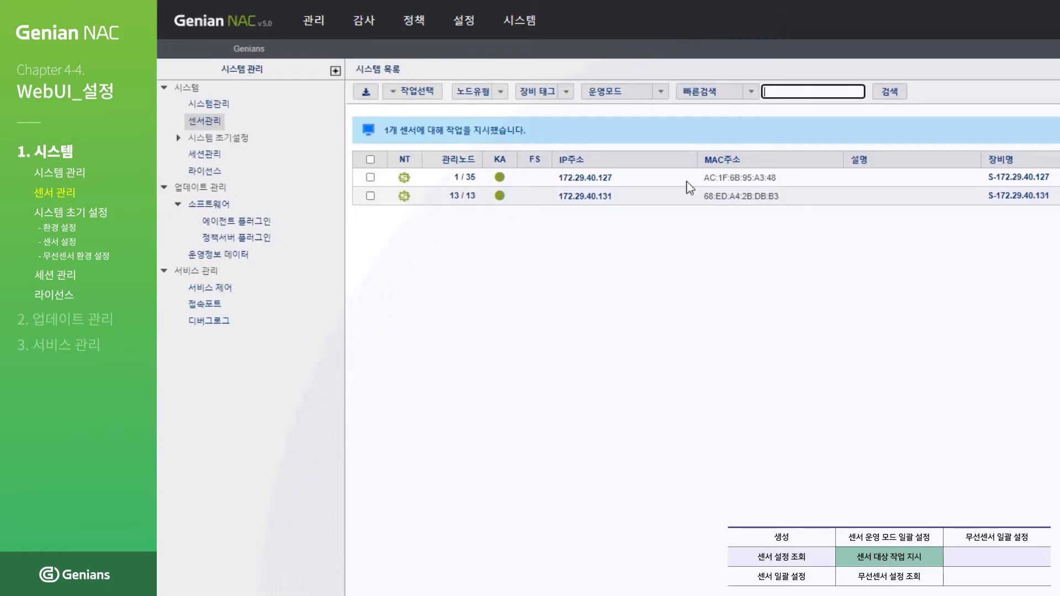
# View the nodes registered under the S-172.29.40.131 sensor in node management
pyautogui.click(325, 38)
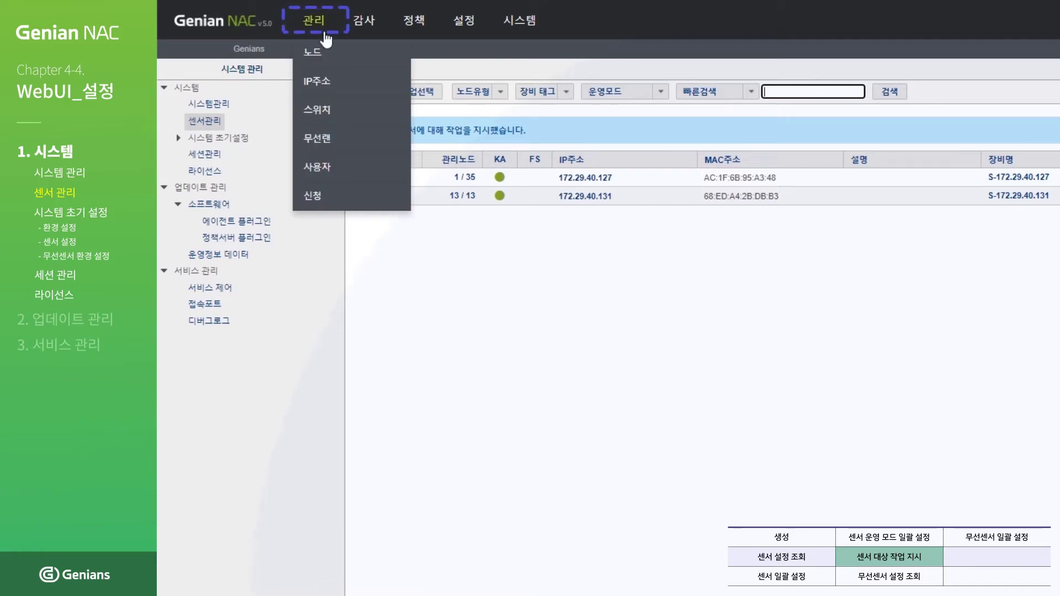
pyautogui.click(338, 55)
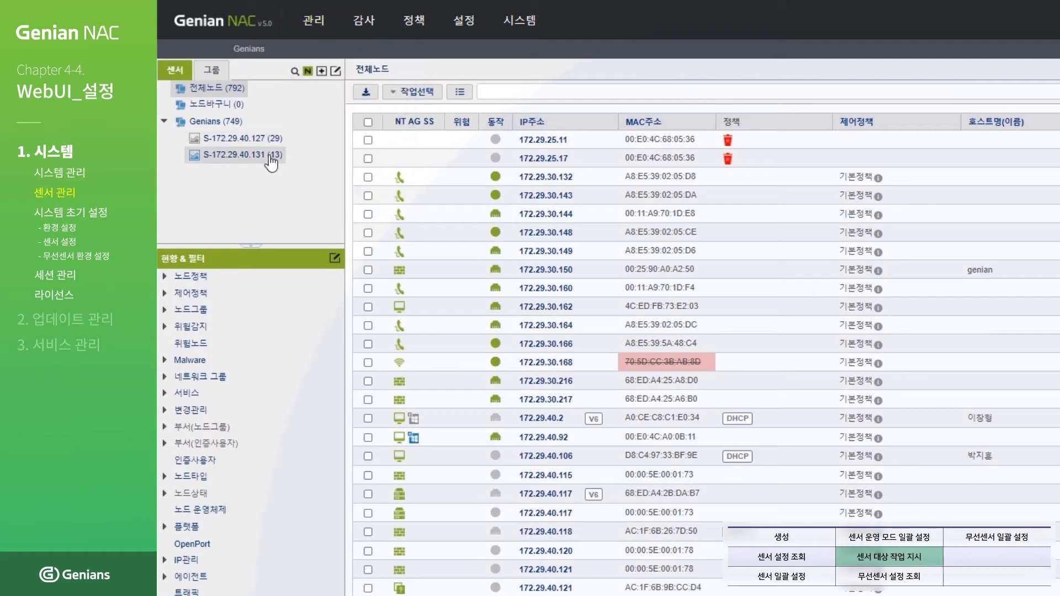
pyautogui.click(270, 156)
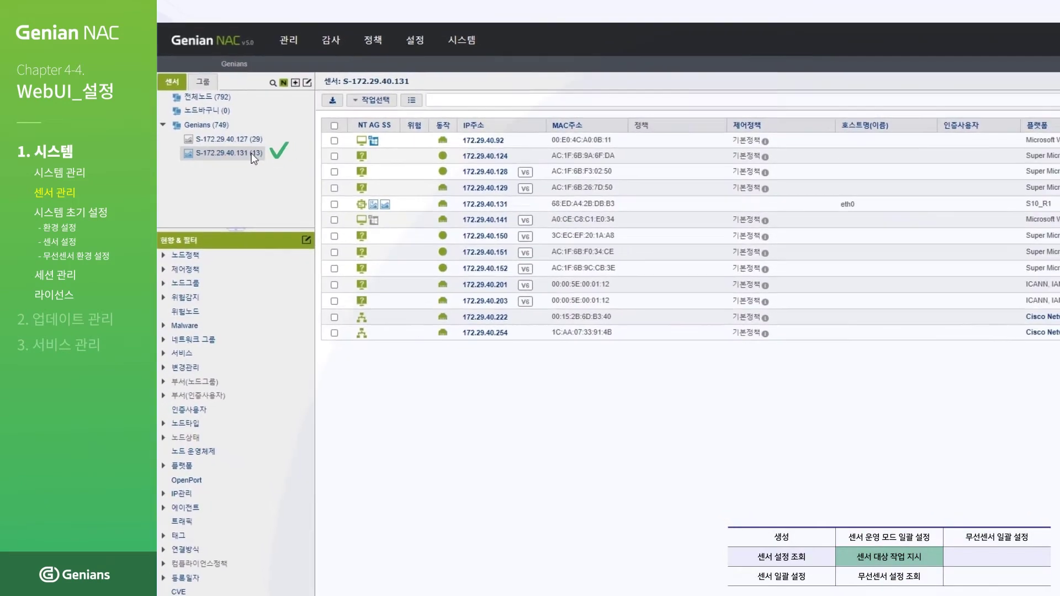
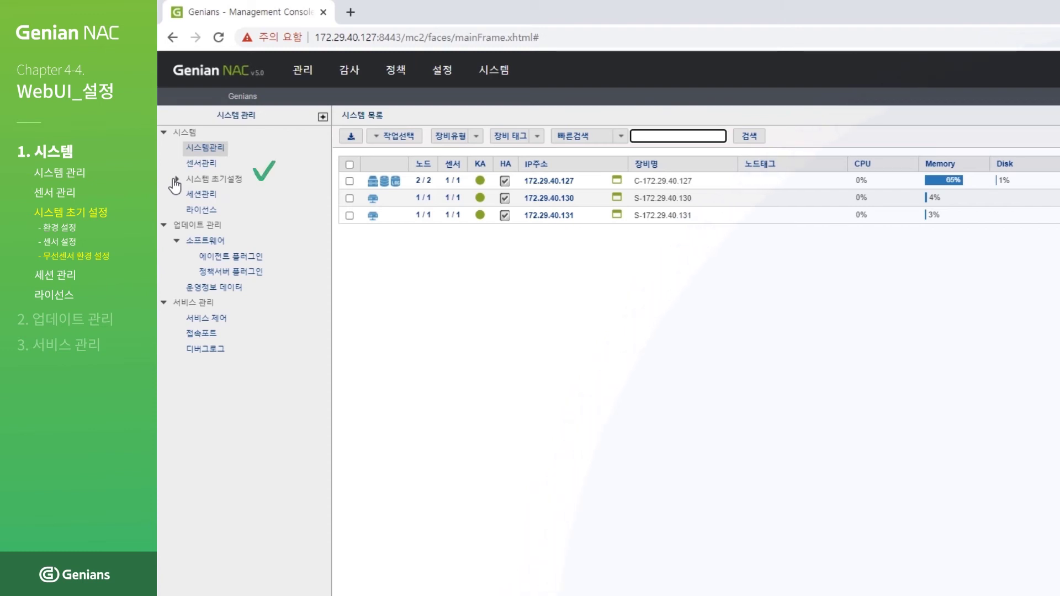
# Open the wireless sensor environment settings (무선센서 환경설정) under the initial system settings (시스템 초기설정)
pyautogui.click(175, 179)
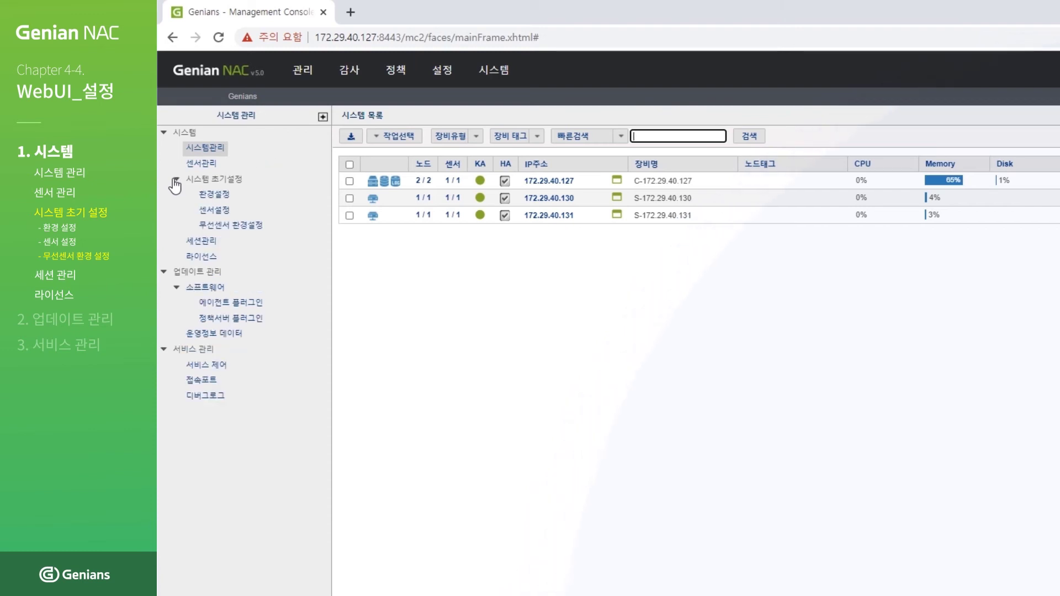
pyautogui.click(258, 233)
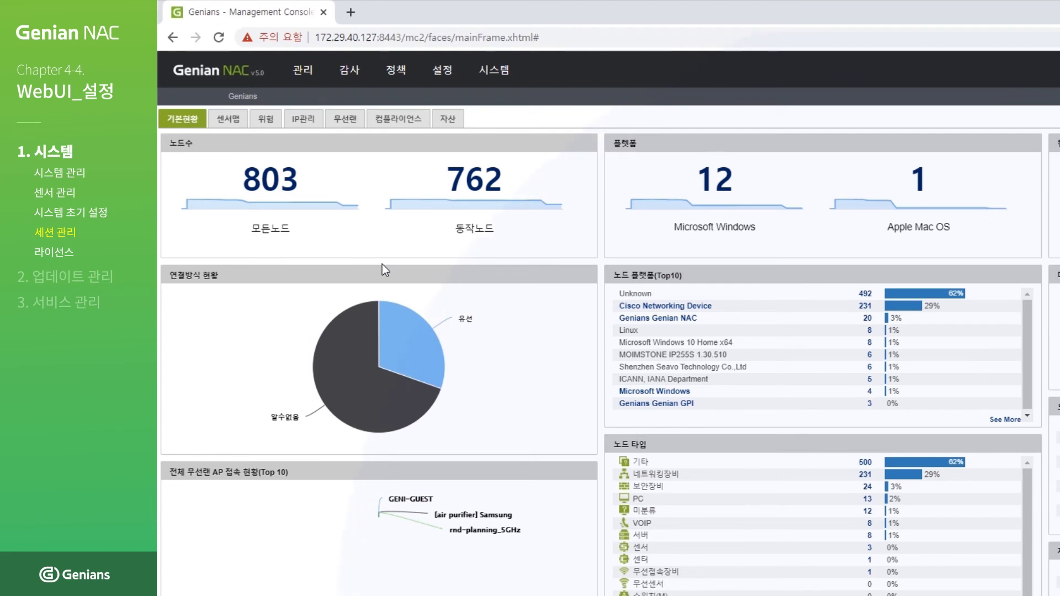
# Delete the admin session logged in from 172.29.40.141 in session management (세션관리)
pyautogui.click(492, 70)
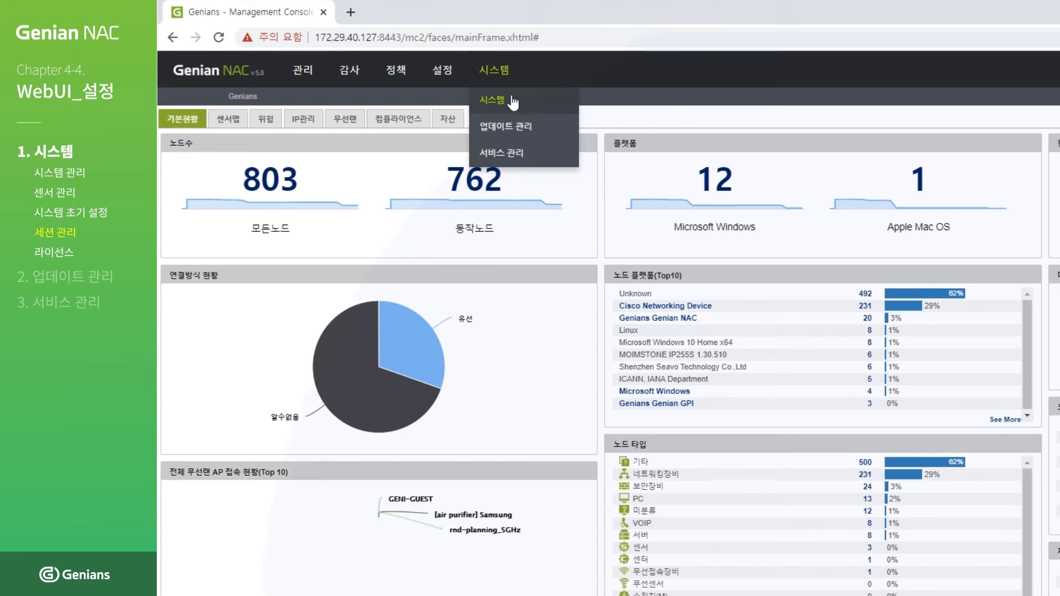
pyautogui.click(507, 100)
pyautogui.click(211, 200)
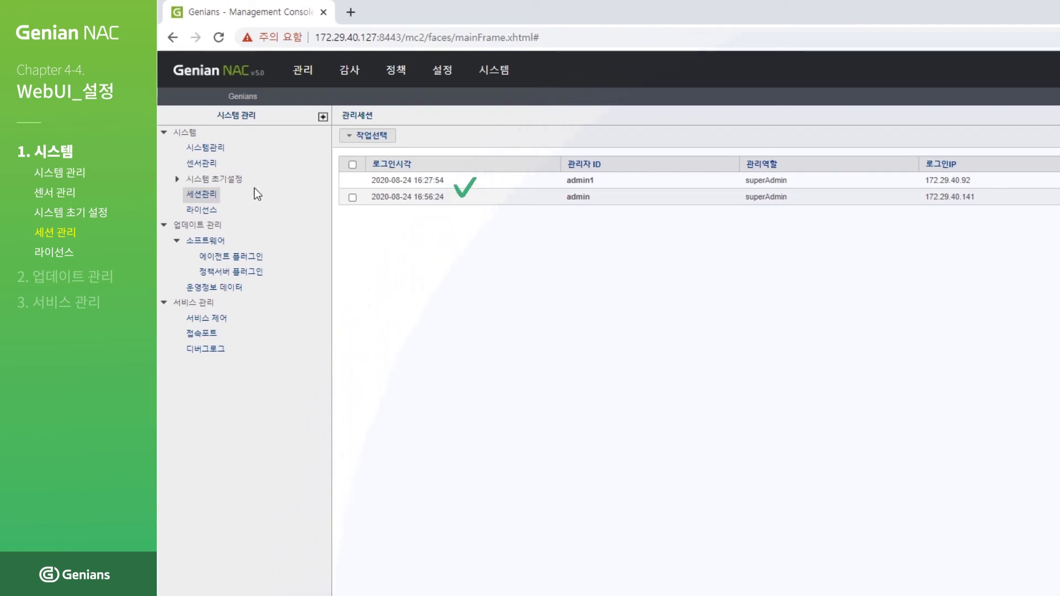
pyautogui.click(352, 197)
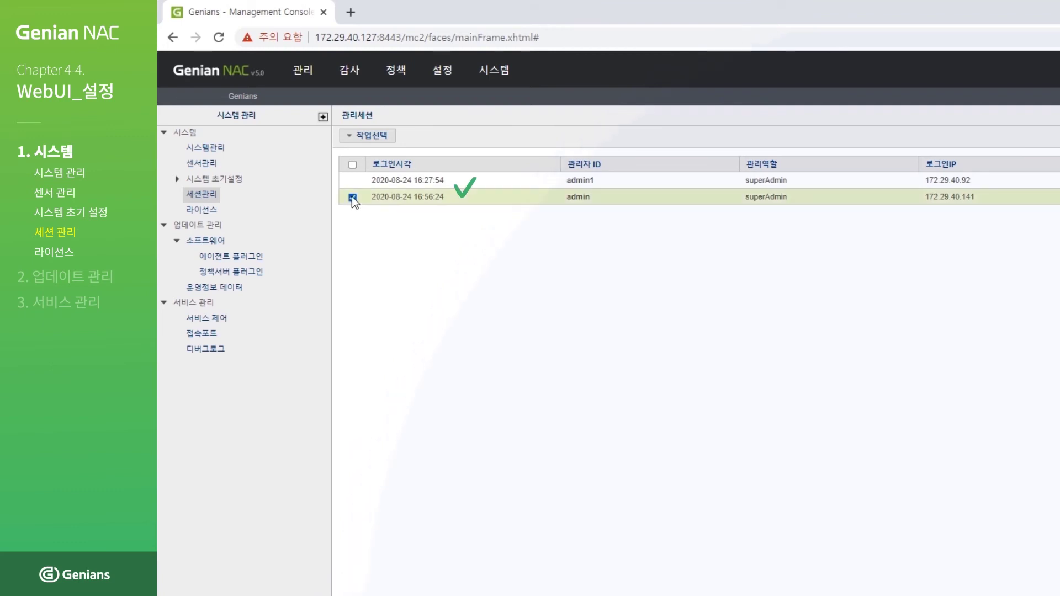
pyautogui.click(394, 136)
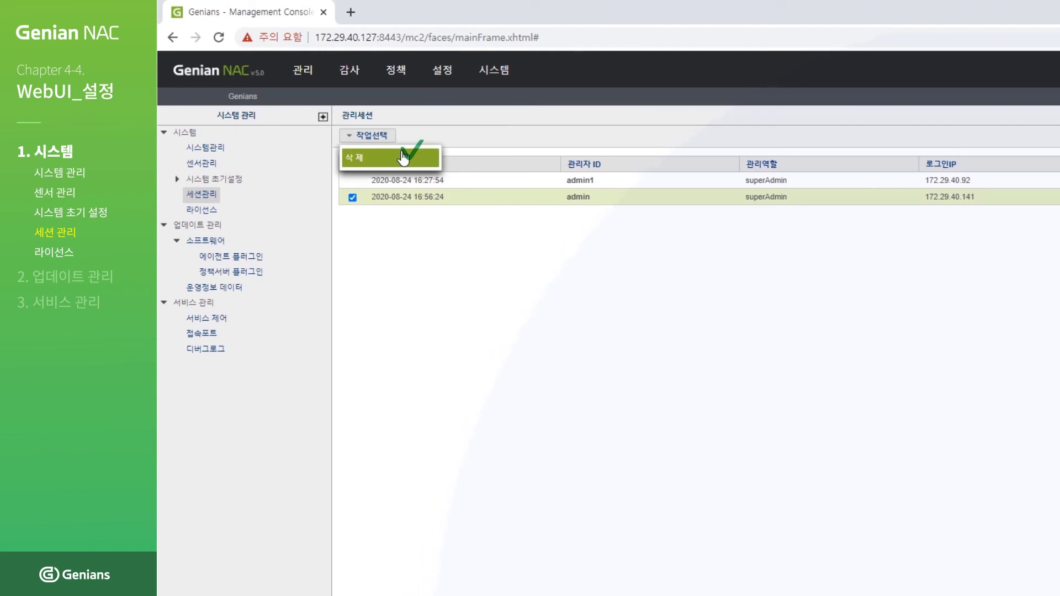
pyautogui.click(403, 158)
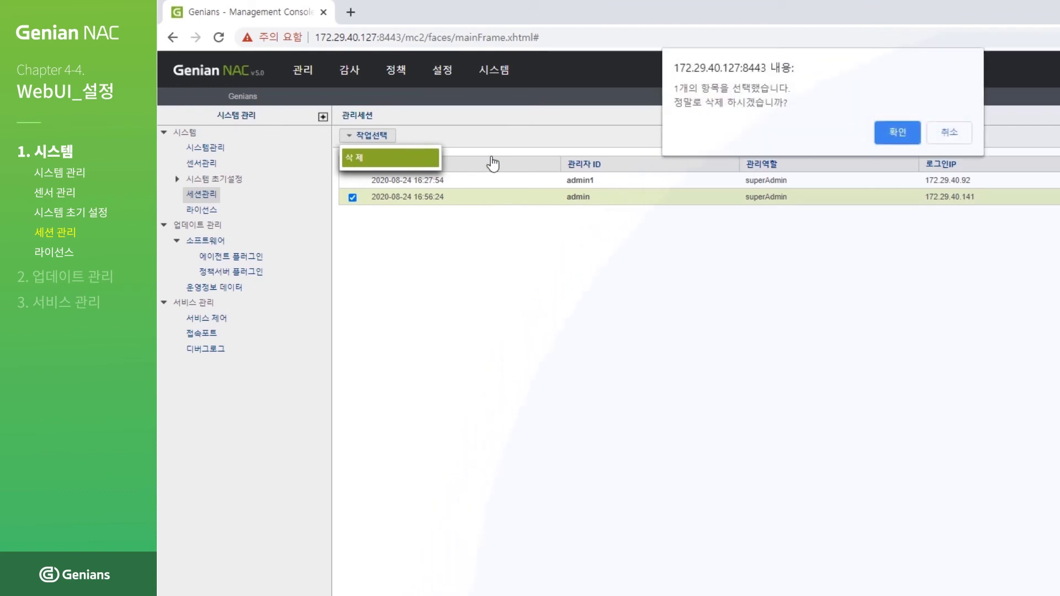
pyautogui.click(910, 136)
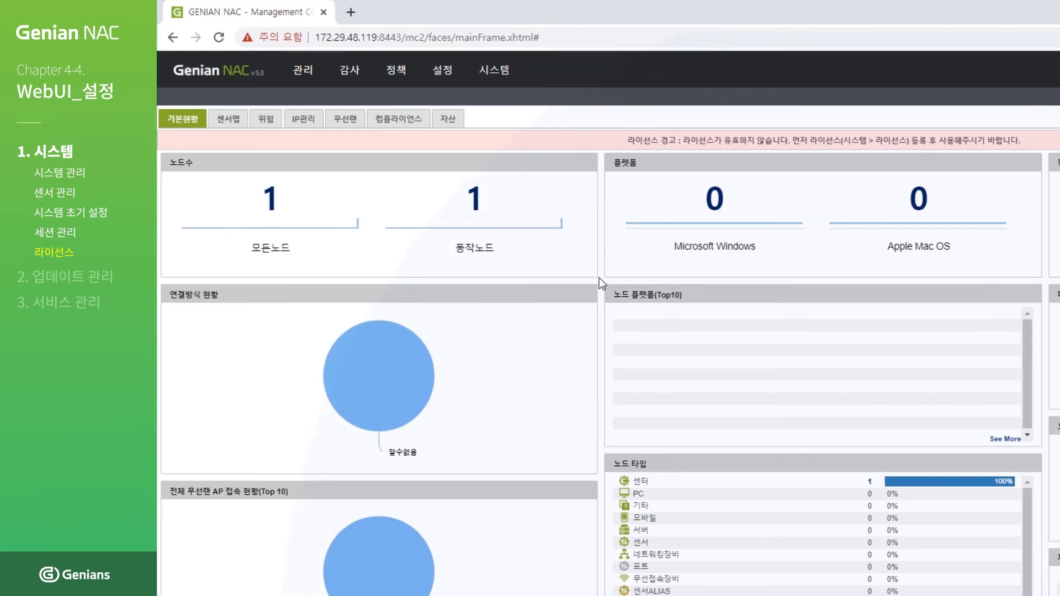
# Register a license (라이선스 등록) under system management by uploading the license file from the "7. 라이센스" folder on drive D
pyautogui.moveTo(502, 82)
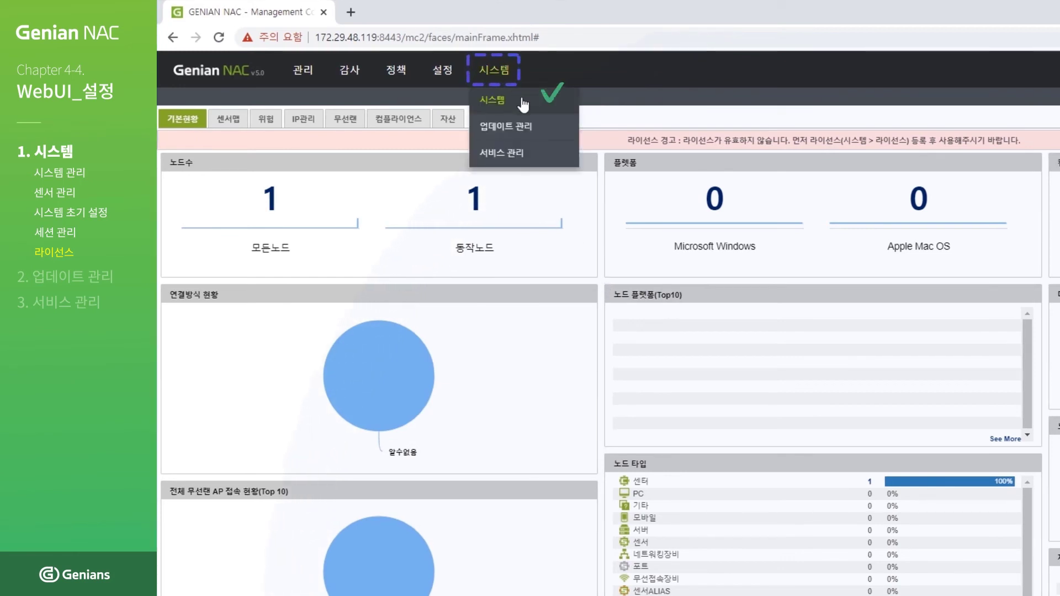
pyautogui.click(522, 104)
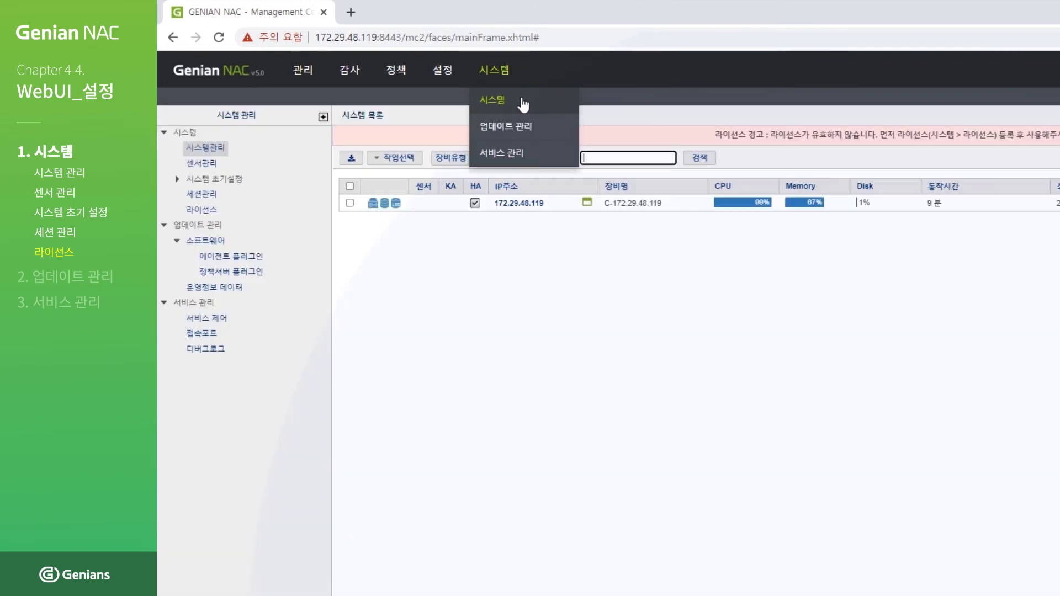
pyautogui.click(205, 212)
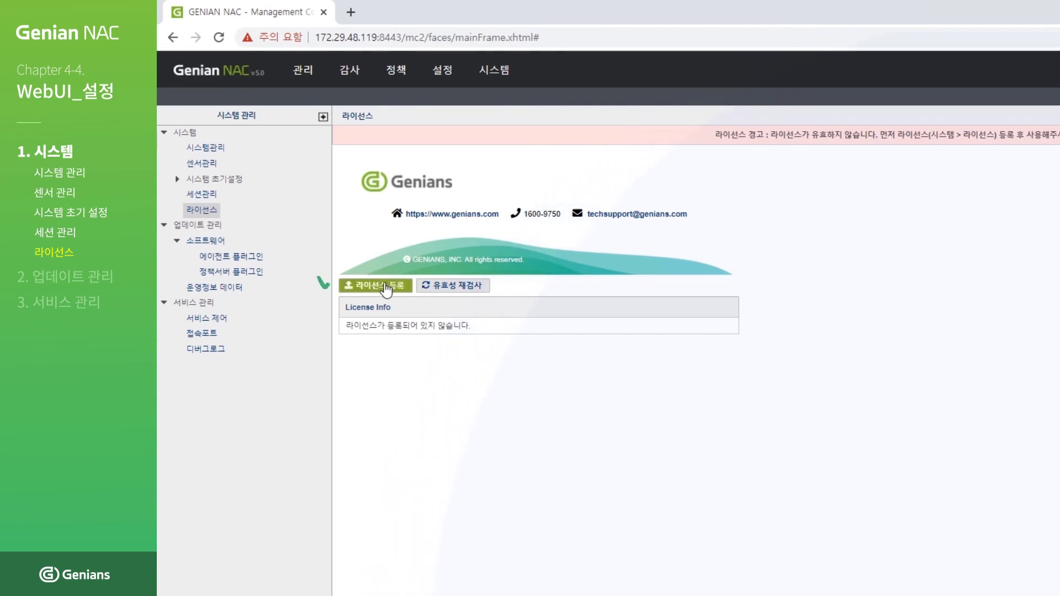
pyautogui.click(407, 292)
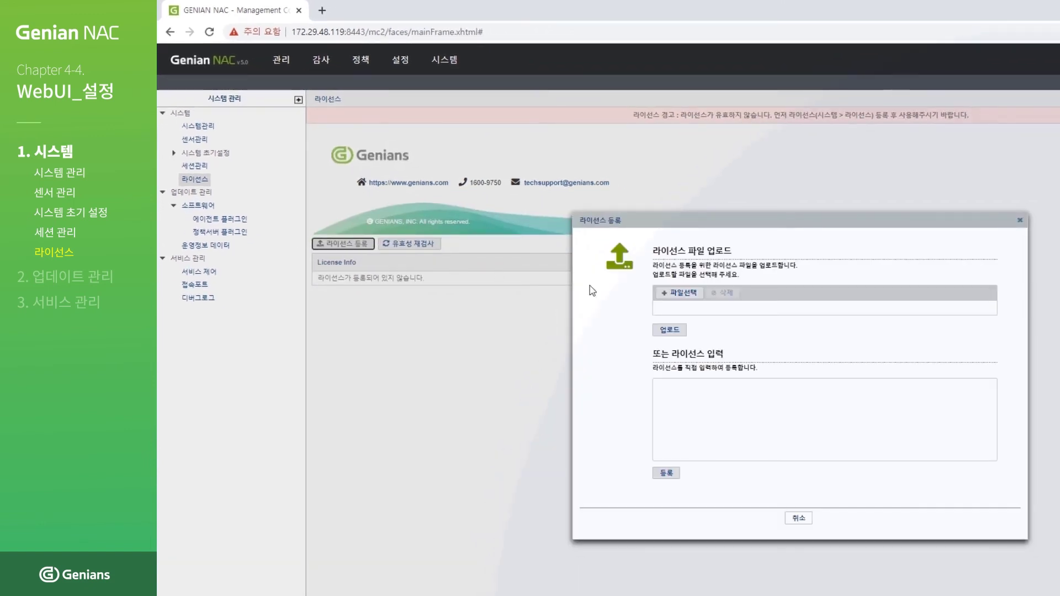
pyautogui.click(697, 296)
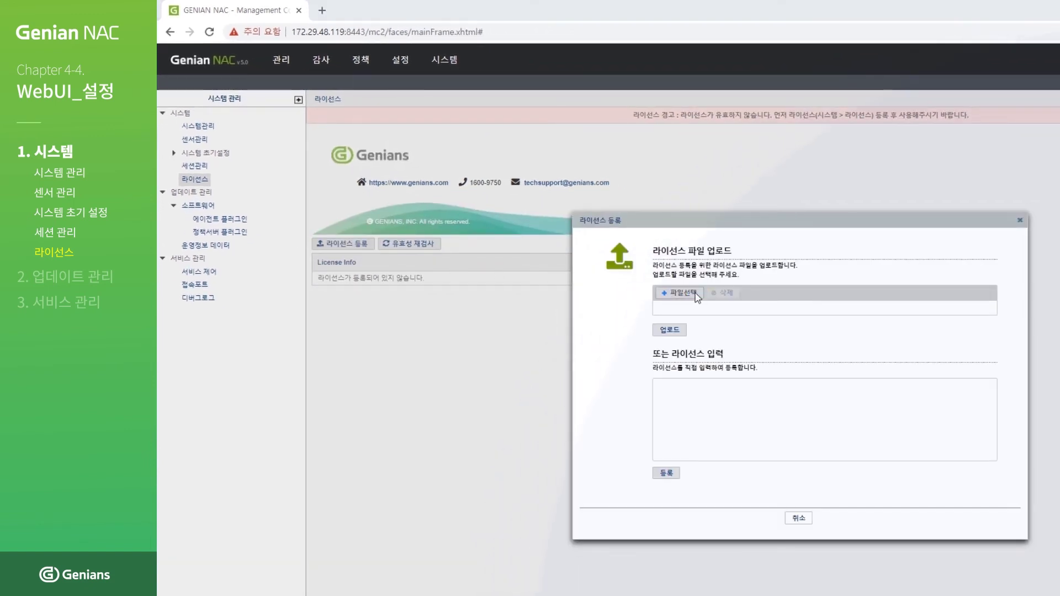
pyautogui.click(523, 221)
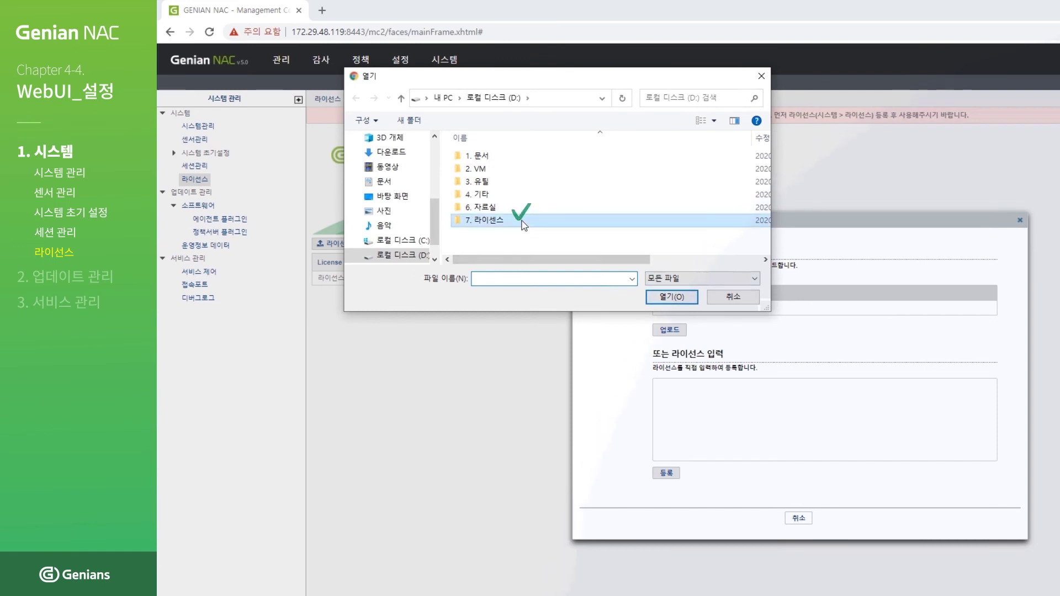
pyautogui.doubleClick(523, 221)
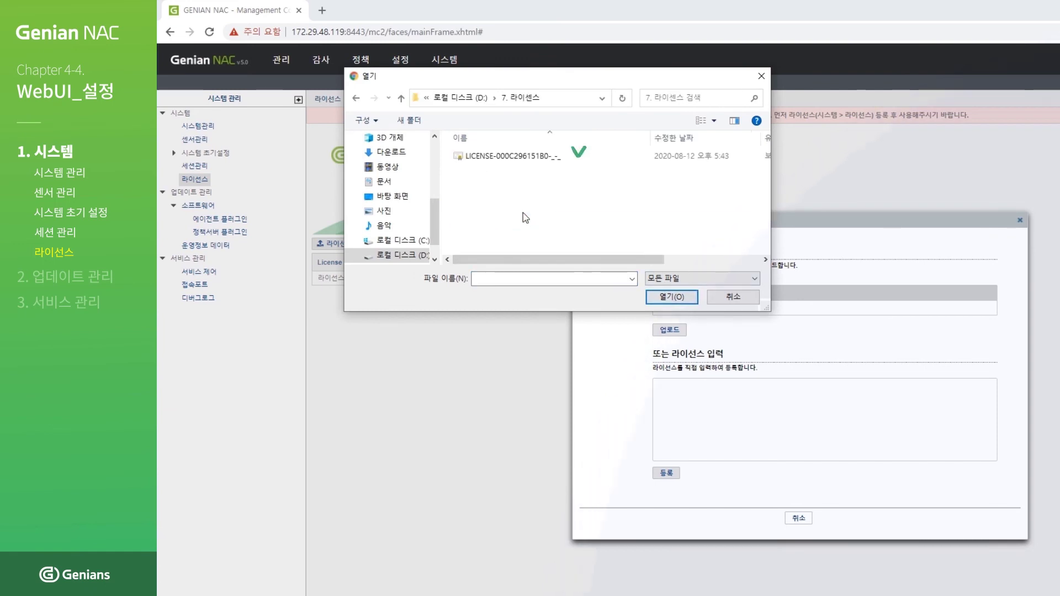
pyautogui.click(541, 161)
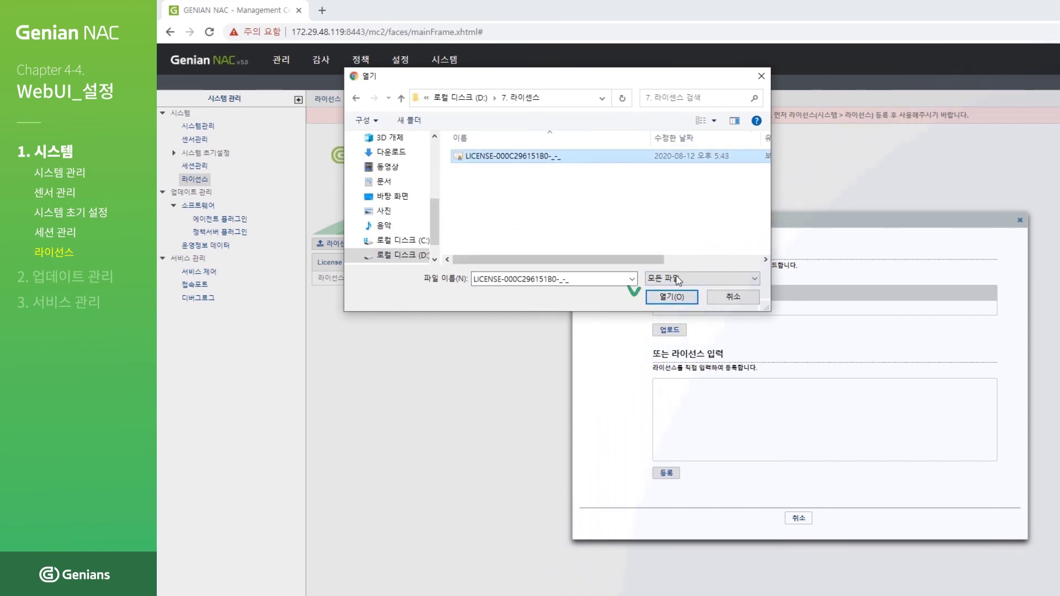
pyautogui.click(692, 300)
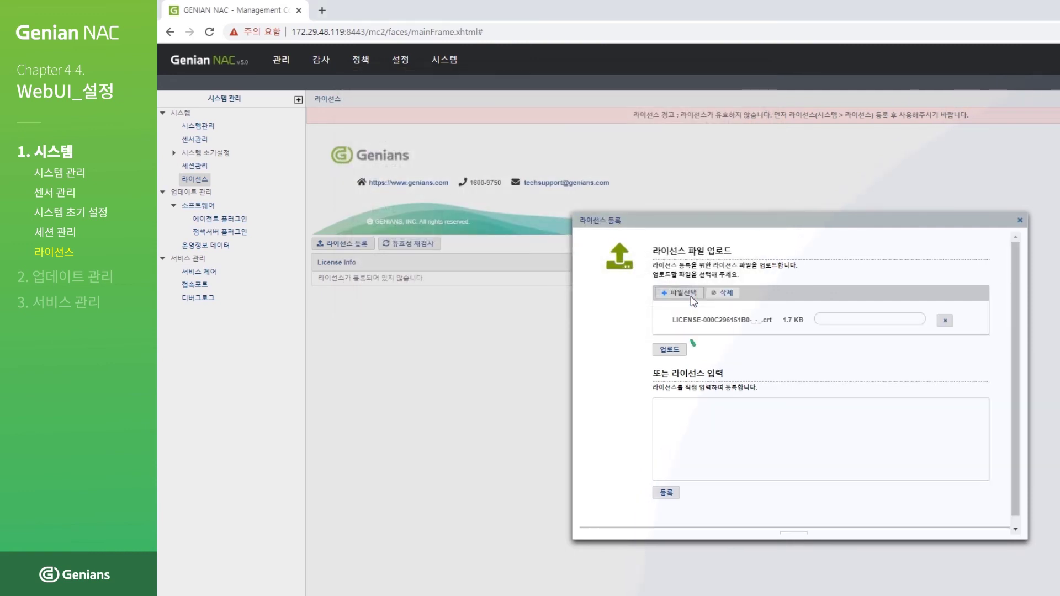
pyautogui.click(683, 351)
pyautogui.click(684, 353)
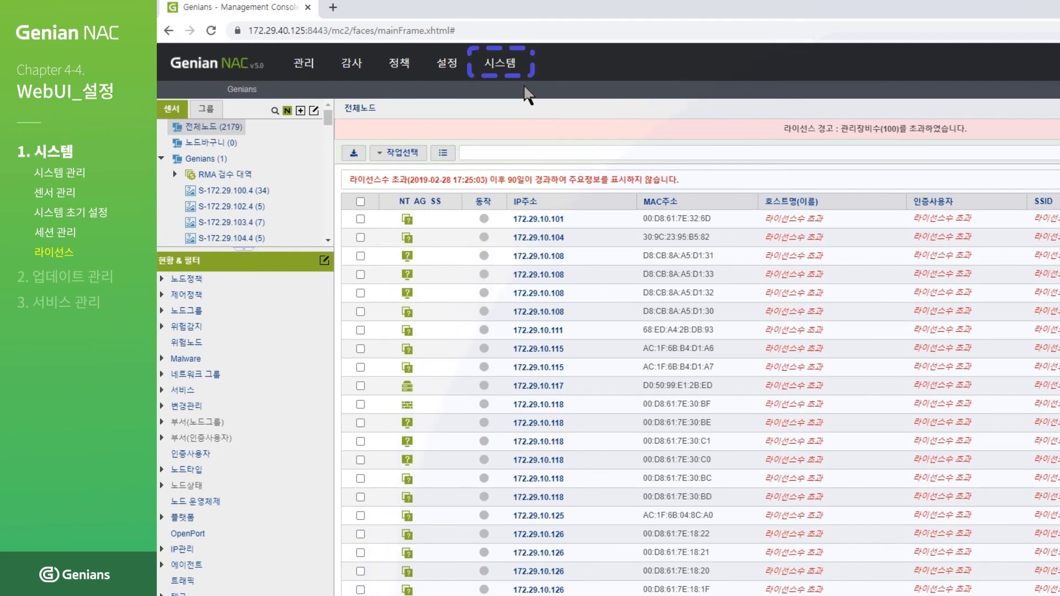
# View the managed device count (장비수) in the license information under system management
pyautogui.moveTo(505, 76)
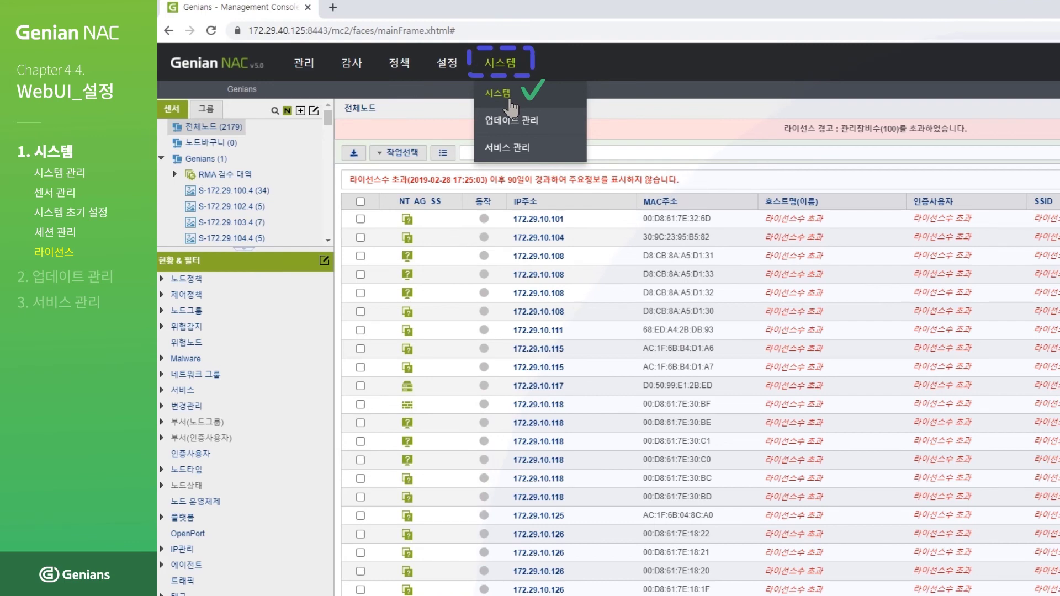
pyautogui.click(511, 105)
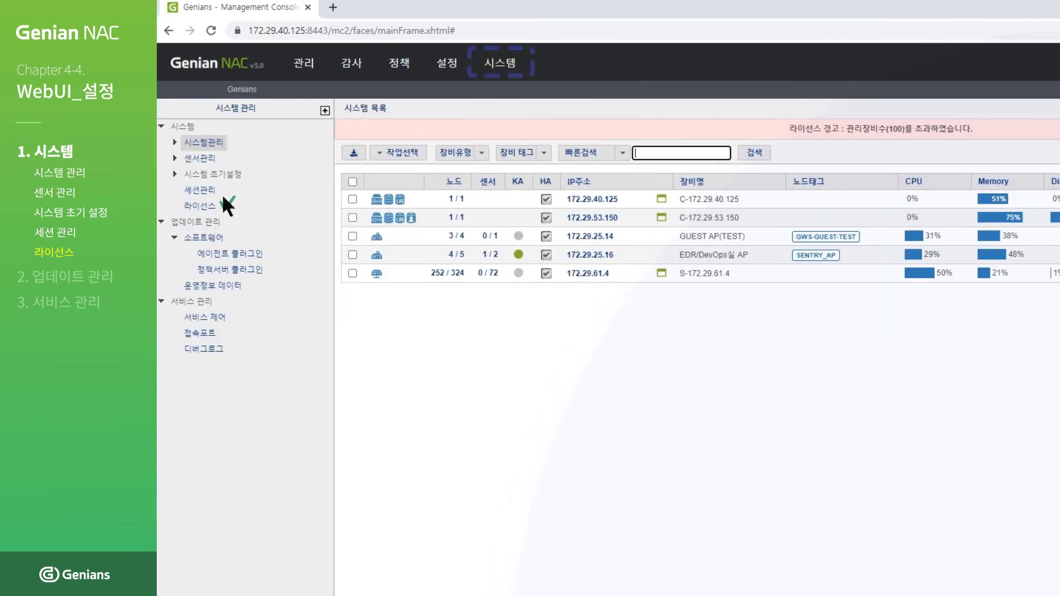
pyautogui.click(207, 208)
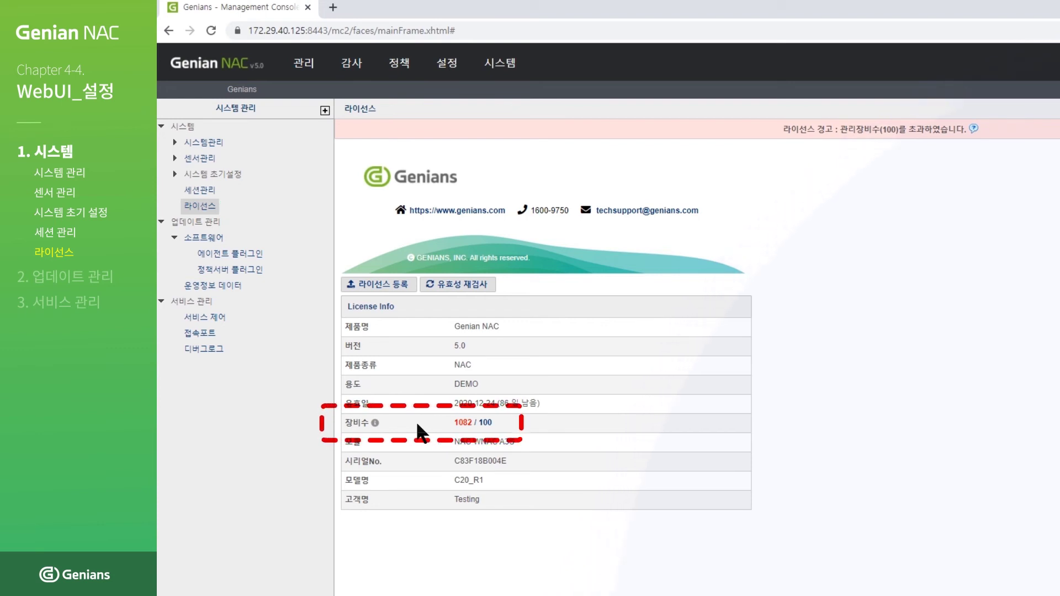
# Check the maintenance expiry date (만료일자) and the license and maintenance warnings on the operation information data page (운영정보 데이터)
pyautogui.click(212, 292)
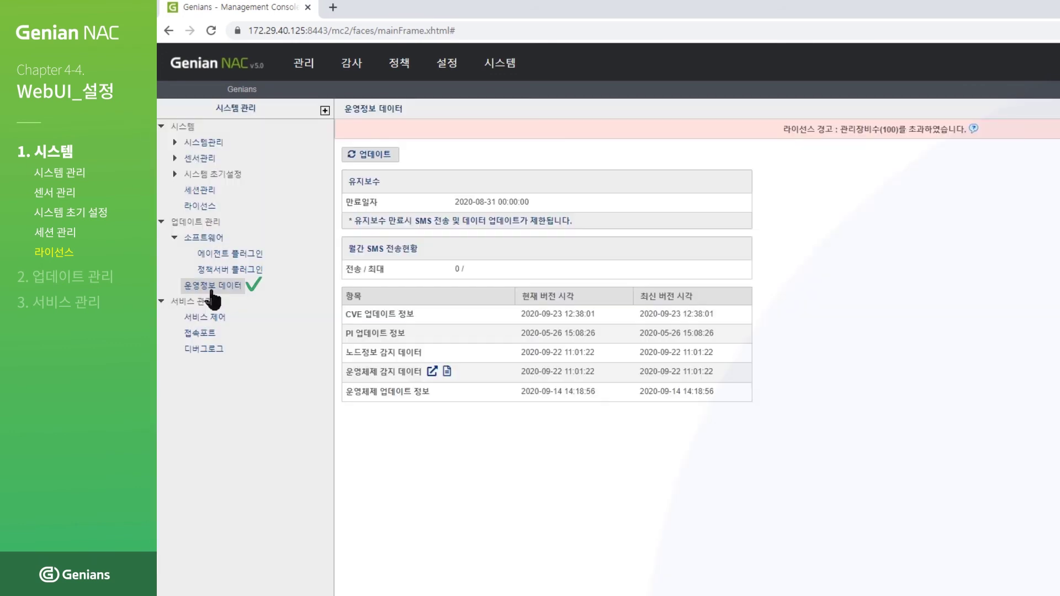
pyautogui.moveTo(972, 129)
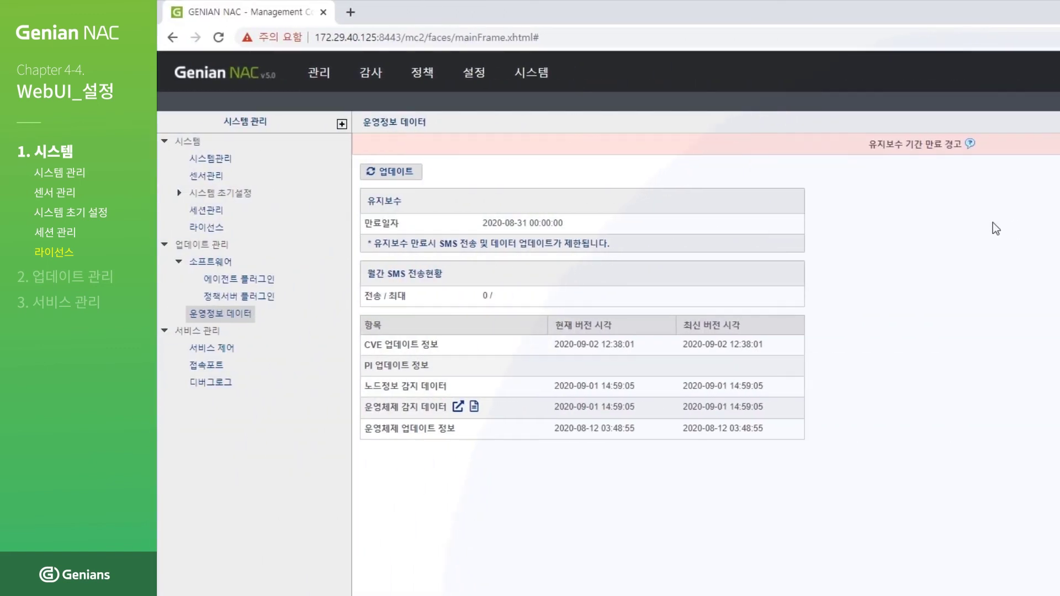
pyautogui.moveTo(970, 144)
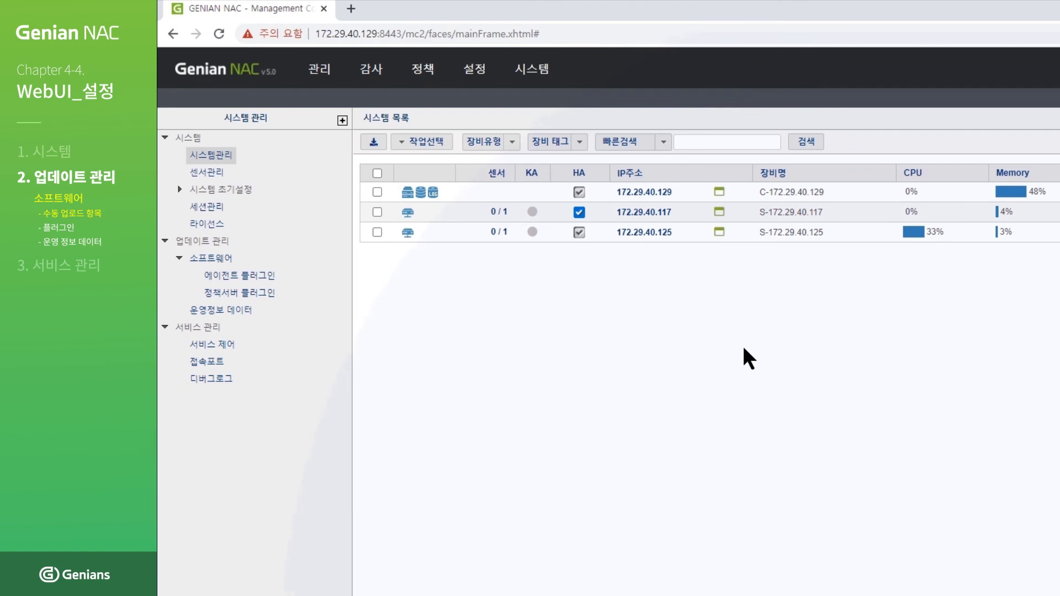
# Manually upload (수동 업로드) the image NAC-CT64-C-88797-5.0.36.0824.img from the downloads folder in the software update page (소프트웨어)
pyautogui.moveTo(545, 77)
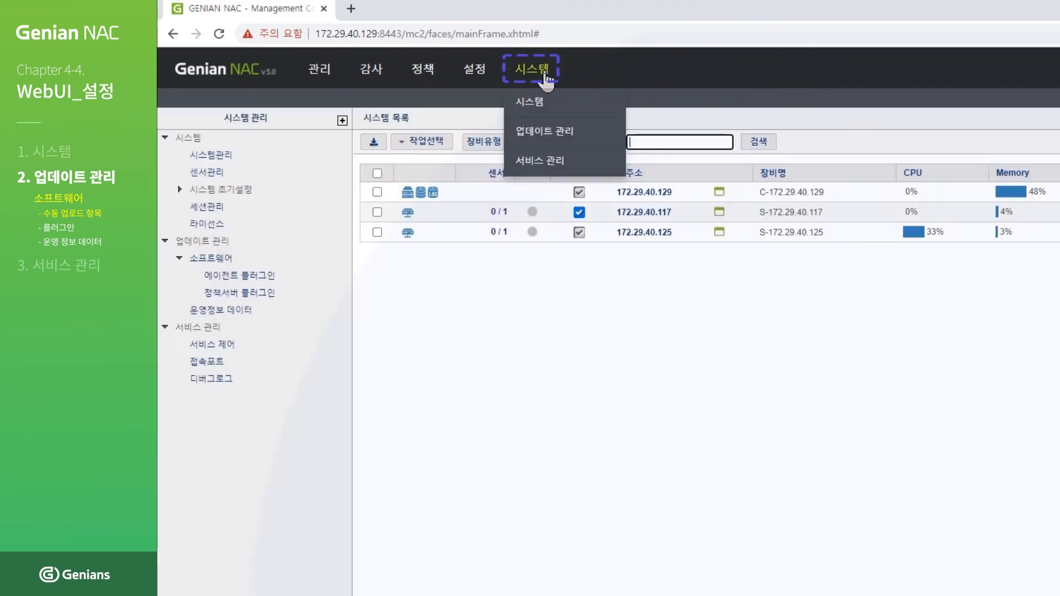
pyautogui.click(544, 77)
pyautogui.click(223, 260)
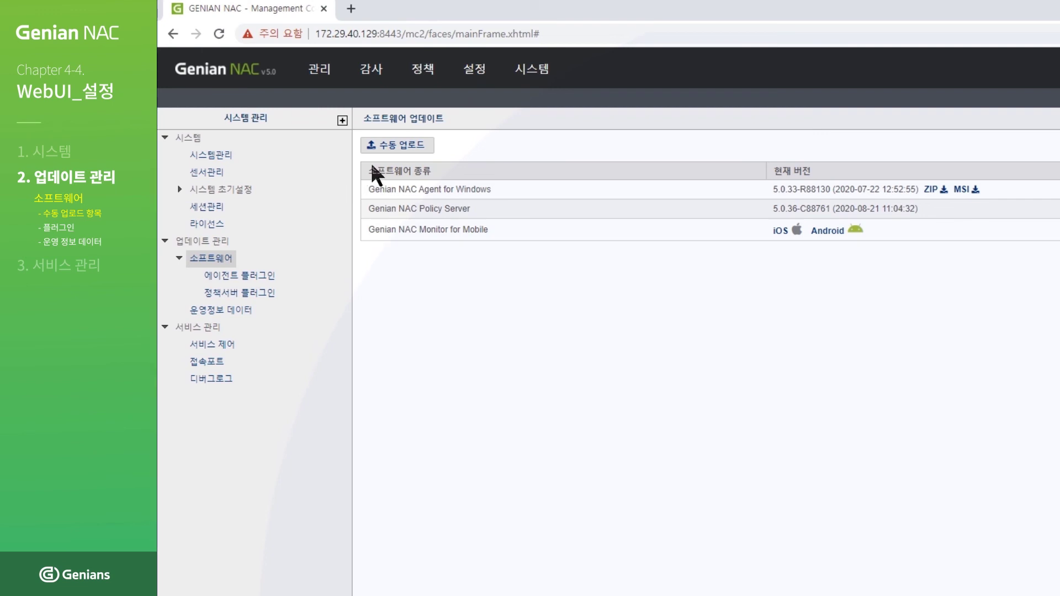
pyautogui.click(409, 148)
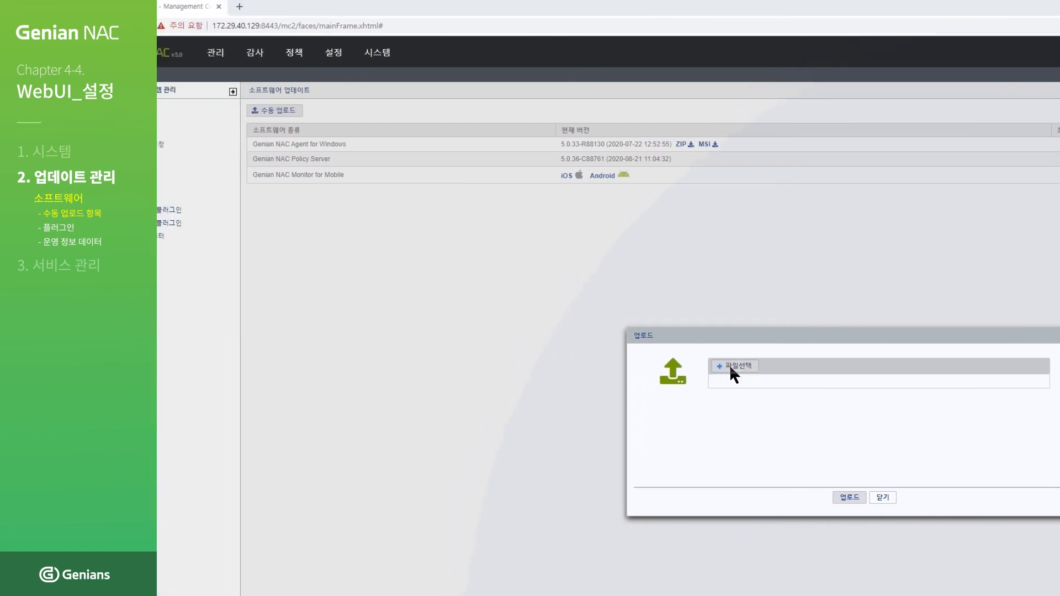
pyautogui.click(646, 366)
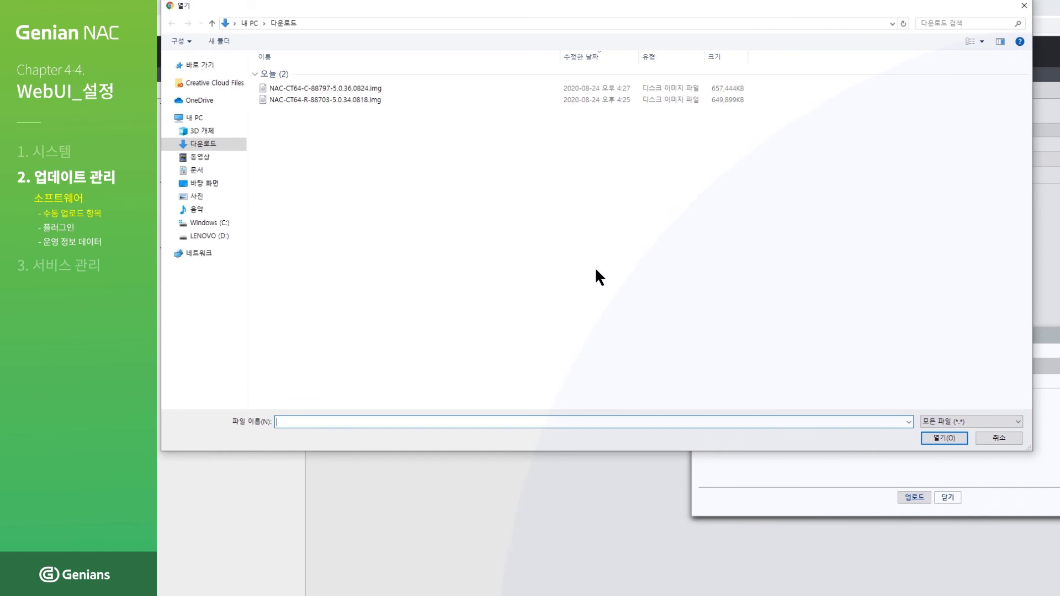
pyautogui.click(345, 89)
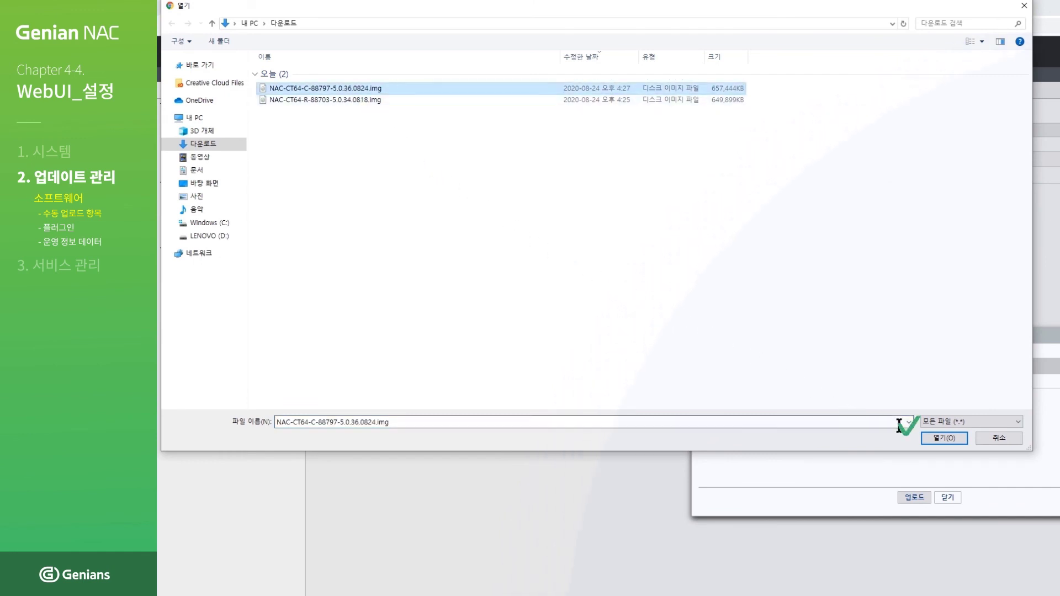
pyautogui.click(941, 438)
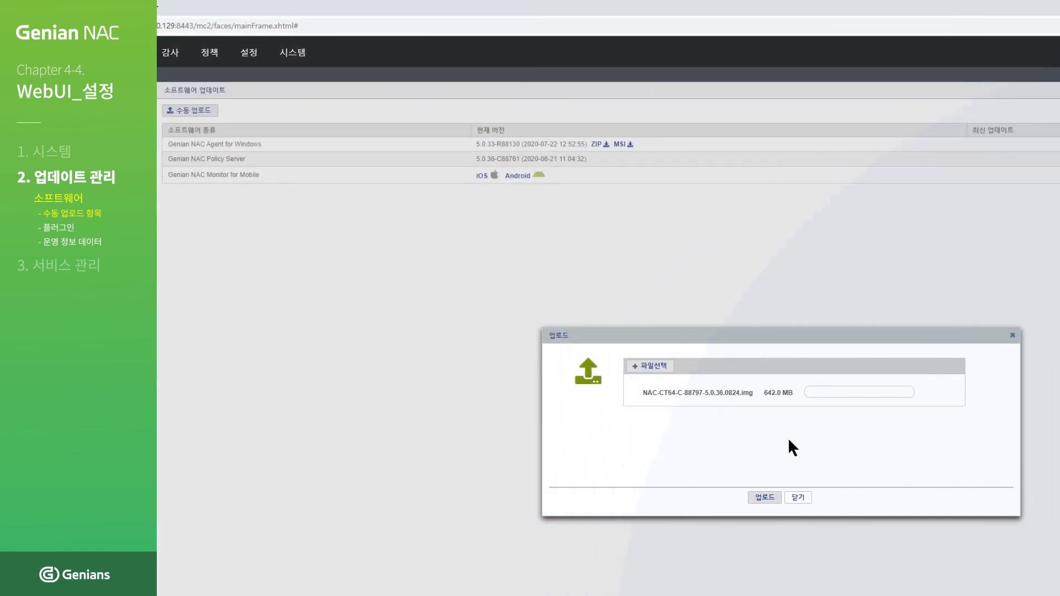
pyautogui.click(767, 498)
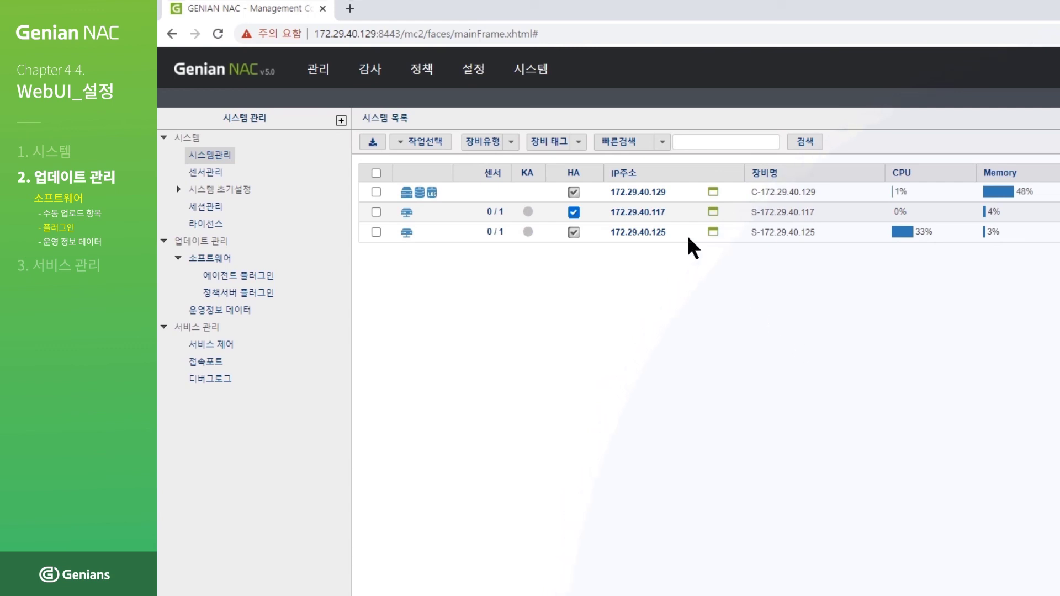
# Upload the plugin file NAC-ARPCtrl-R-88373-1.1.8.gpf from the downloads folder to the agent plugins (에이전트 플러그인)
pyautogui.click(535, 70)
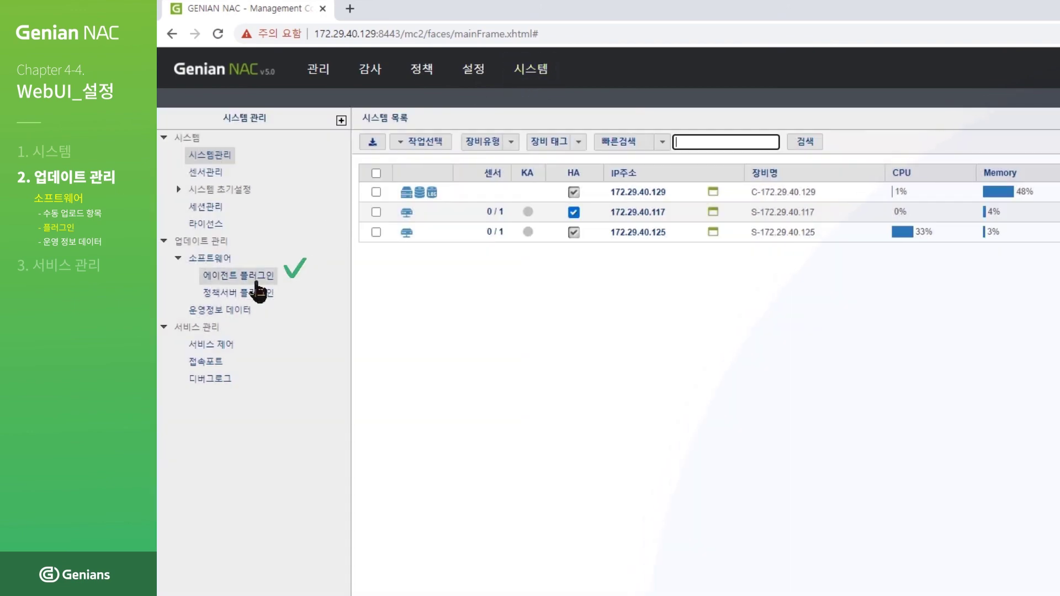
pyautogui.click(256, 279)
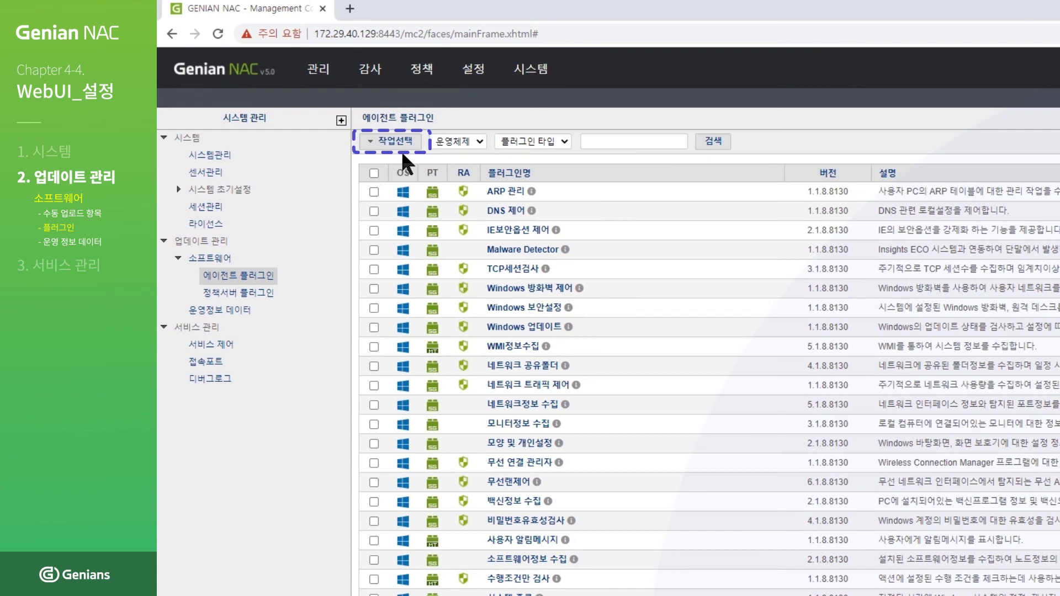
pyautogui.click(411, 146)
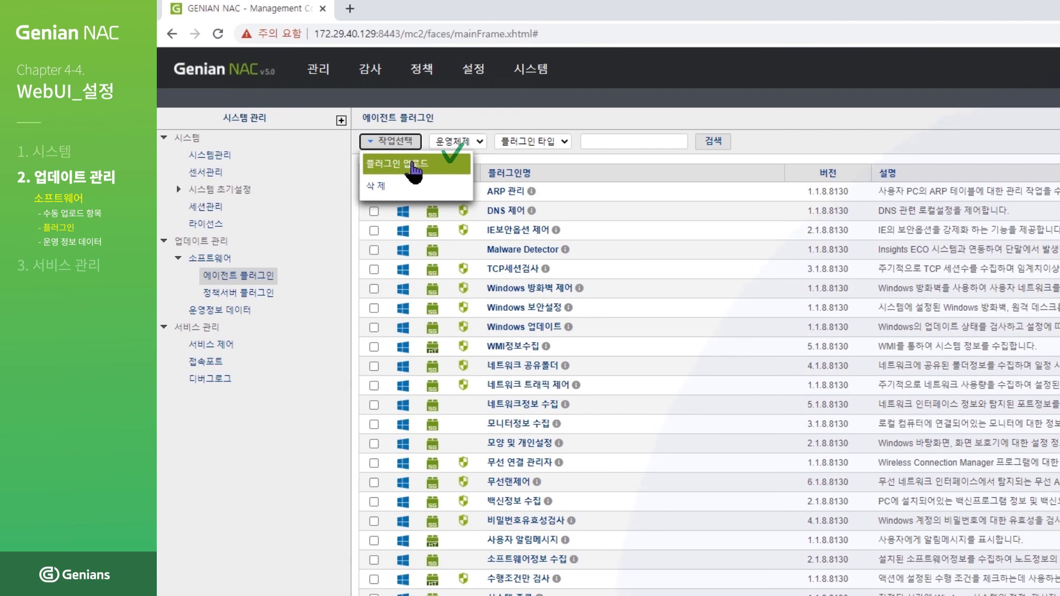
pyautogui.click(413, 165)
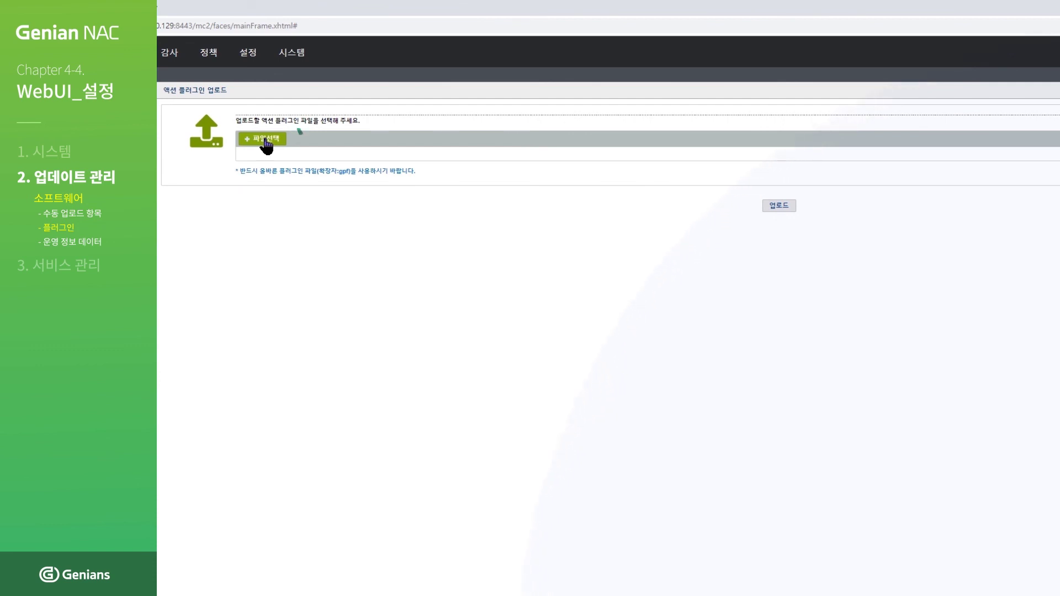
pyautogui.click(267, 142)
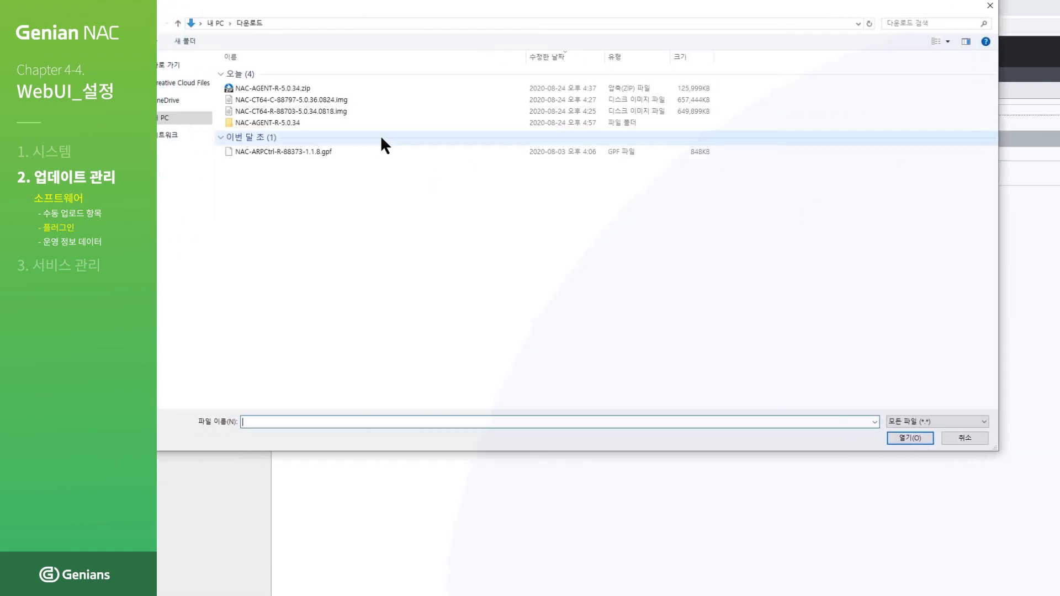
pyautogui.click(415, 153)
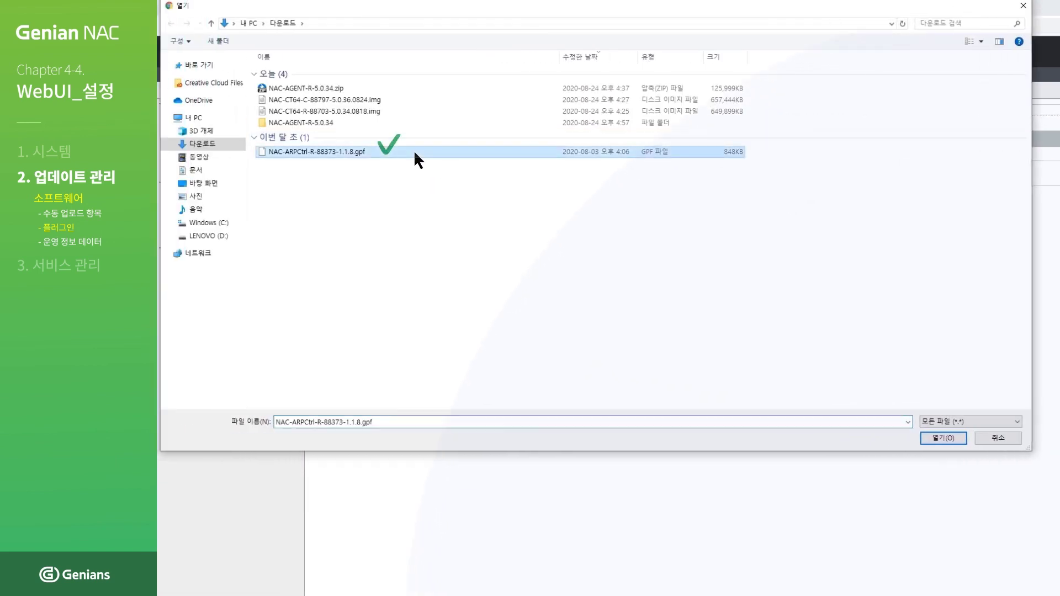
pyautogui.doubleClick(413, 150)
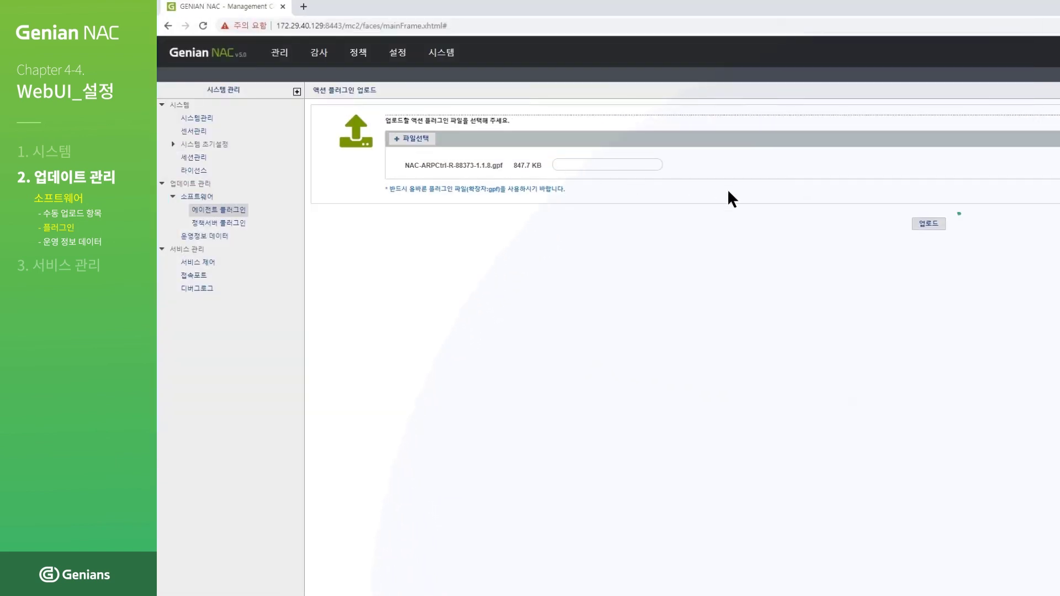
pyautogui.click(931, 225)
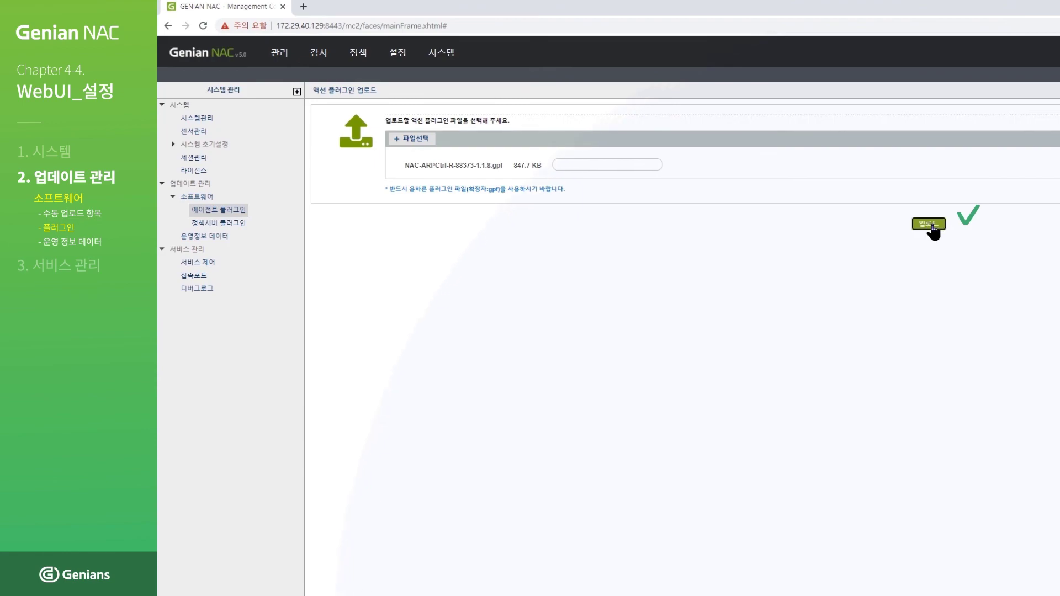